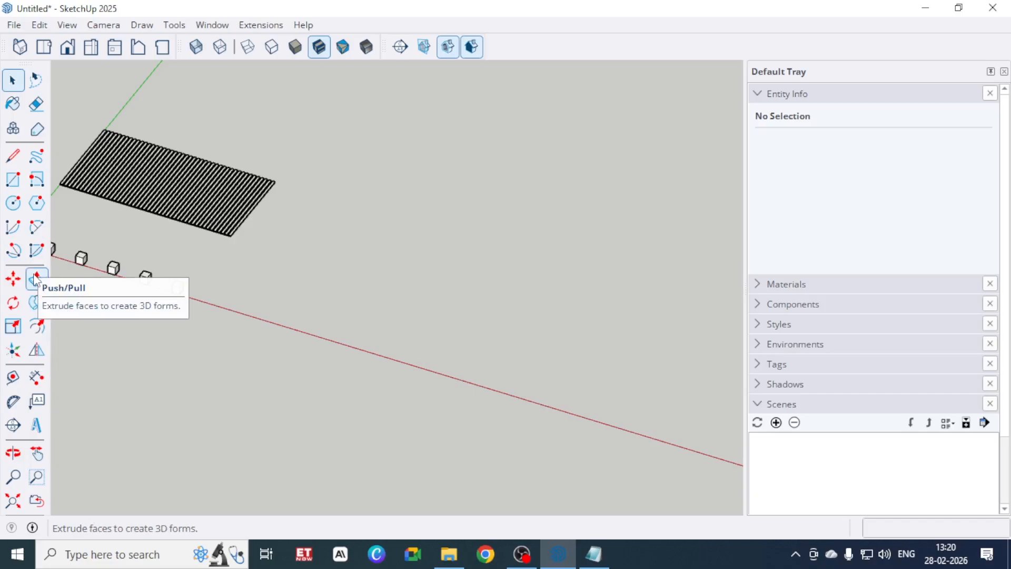
- Draw a rectangle about 695' by 594' with one edge on the red axis, beyond the row of small boxes
click(12, 179)
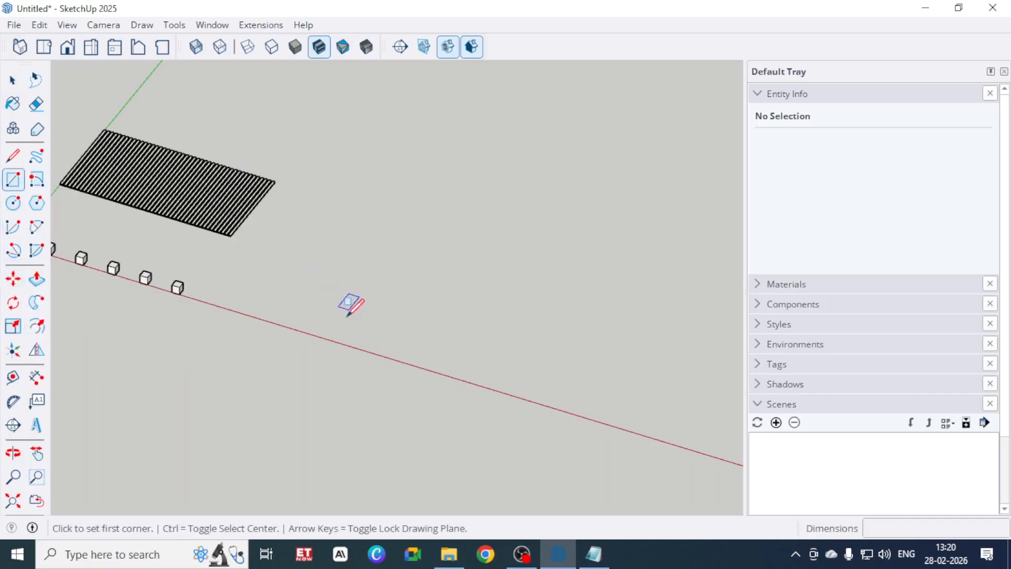
click(327, 340)
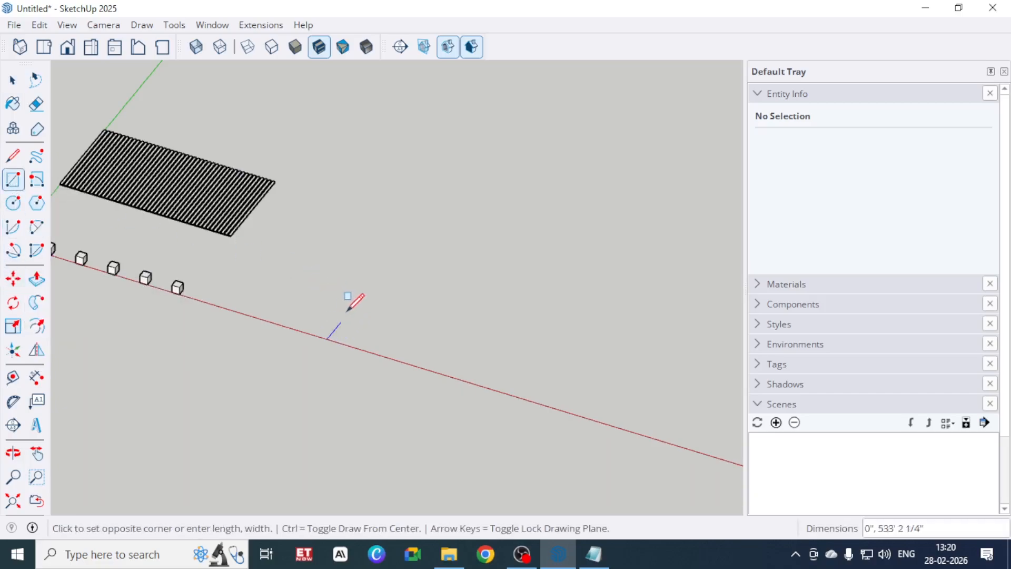
click(390, 329)
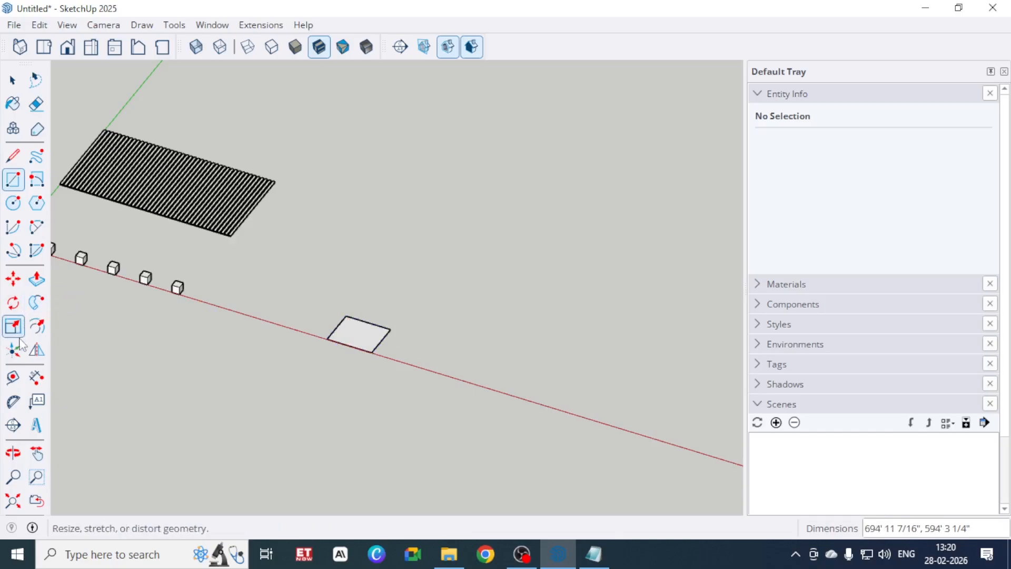
- Draw a circle with a radius of about 463' on the ground, behind the new rectangle
click(14, 203)
click(473, 204)
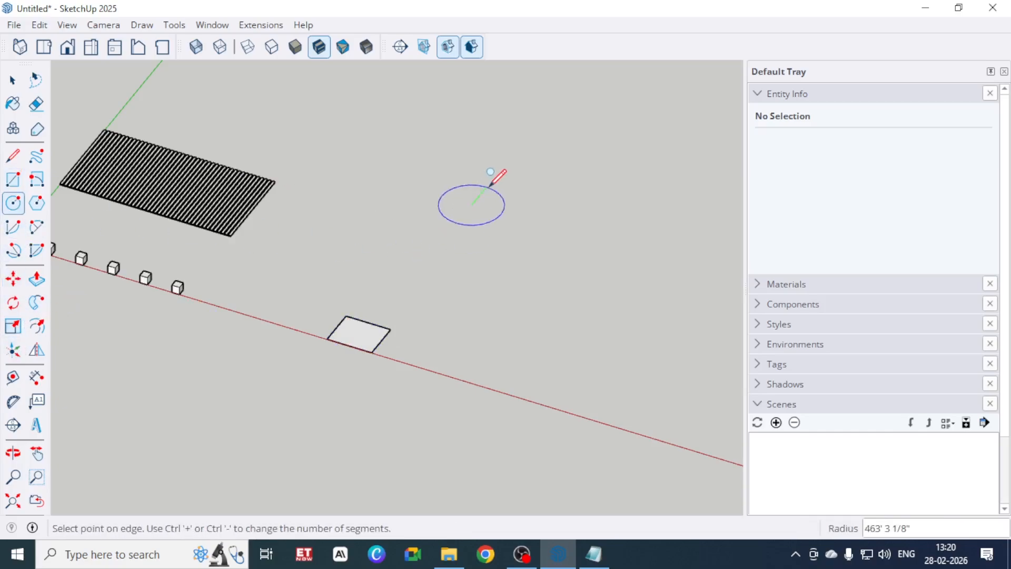
click(491, 184)
middle_drag(538, 294, 472, 277)
scroll(609, 192, up, 3)
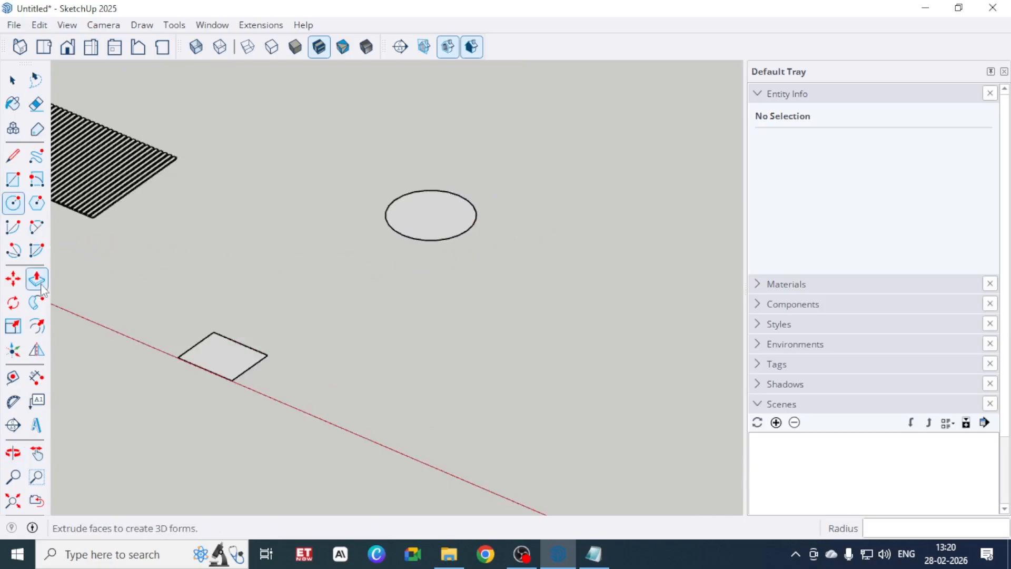
- Extrude the rectangle upward by 500" with Push/Pull
click(42, 283)
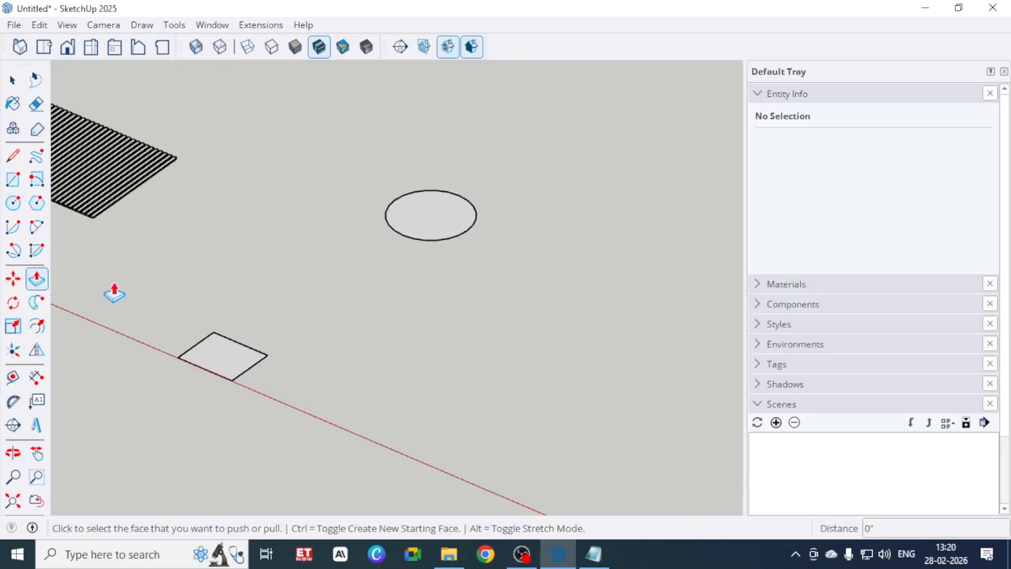
click(225, 368)
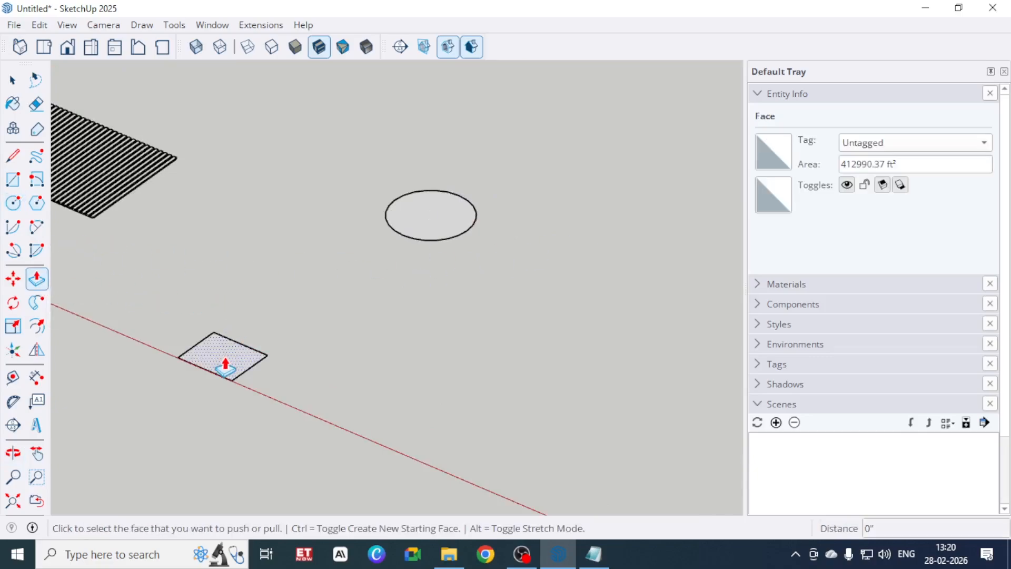
click(226, 369)
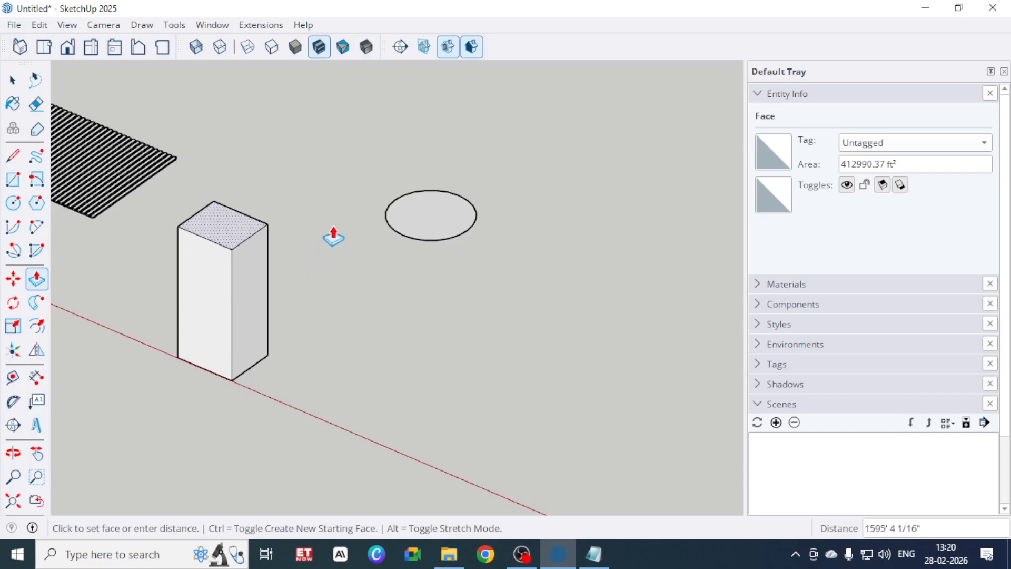
text(500)
key(Return)
scroll(248, 375, up, 4)
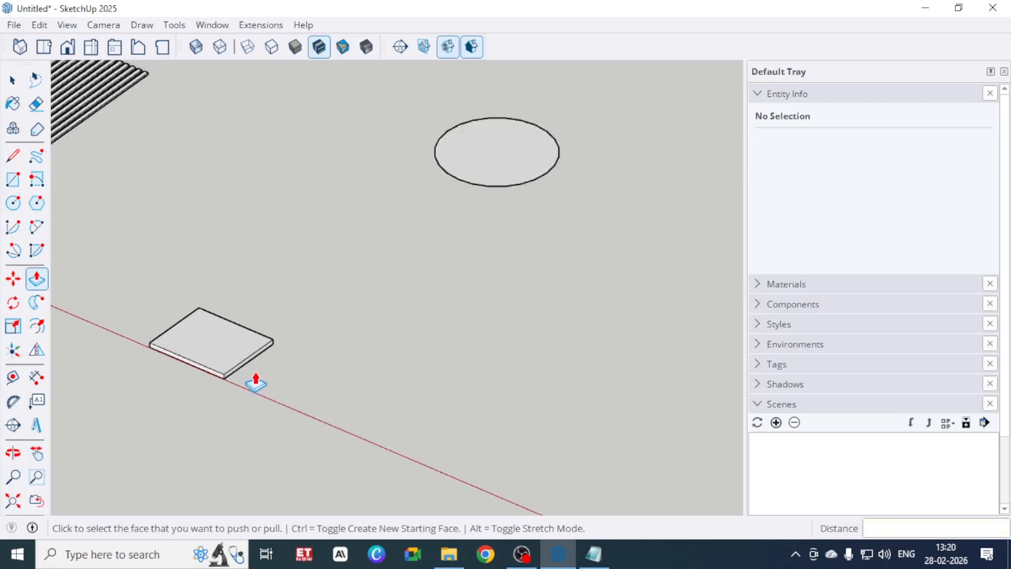
scroll(280, 424, up, 2)
- Extrude the circle into a cylinder about 899' tall with Push/Pull
scroll(289, 406, down, 8)
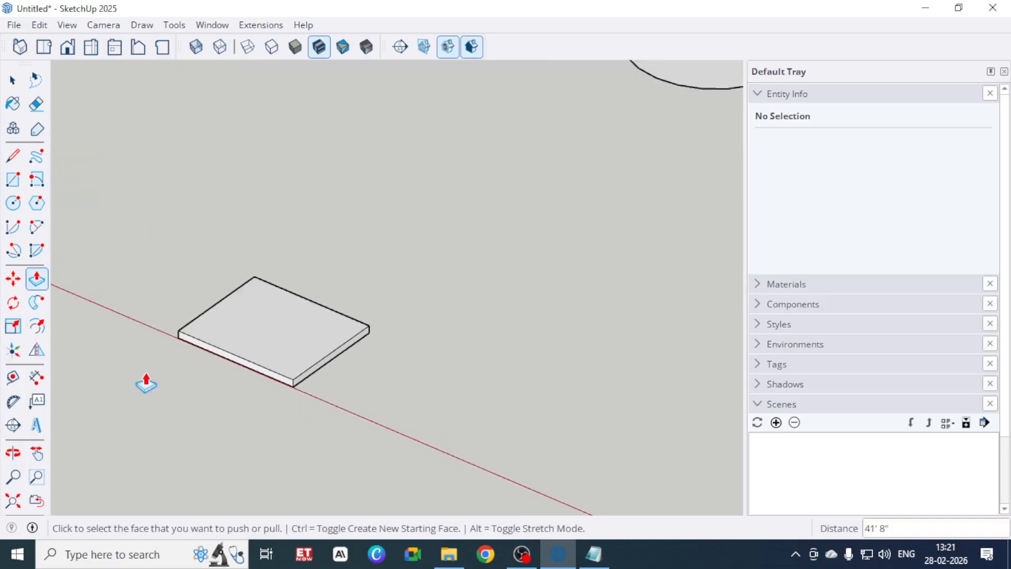
scroll(560, 160, up, 2)
scroll(441, 180, up, 2)
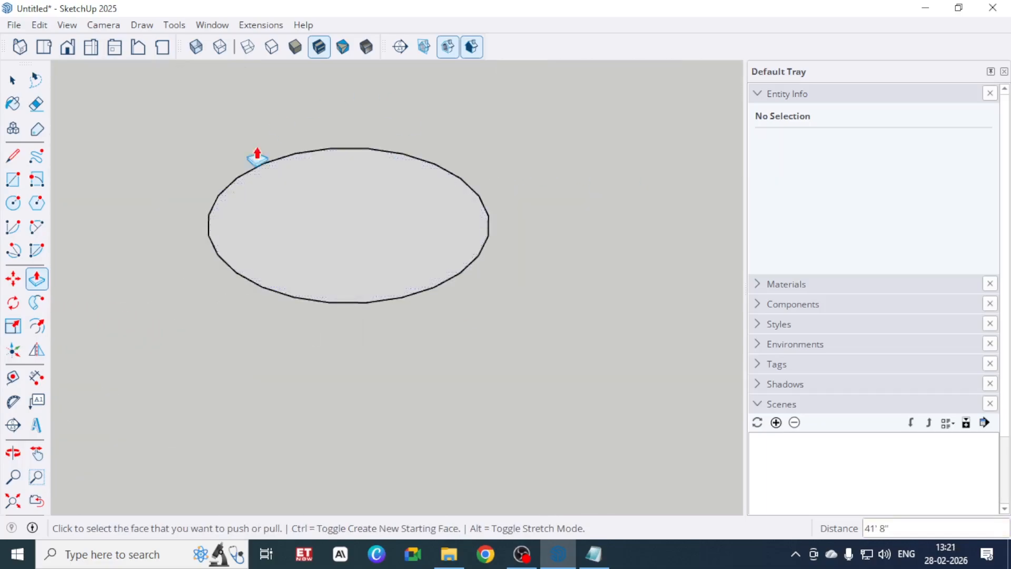
scroll(256, 369, down, 1)
scroll(256, 373, down, 1)
scroll(372, 119, up, 2)
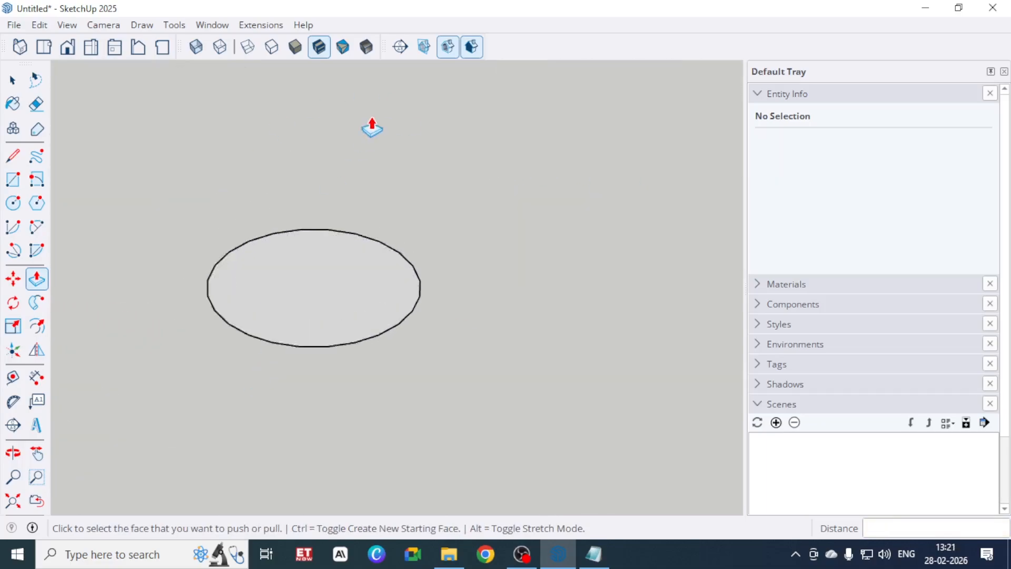
click(310, 333)
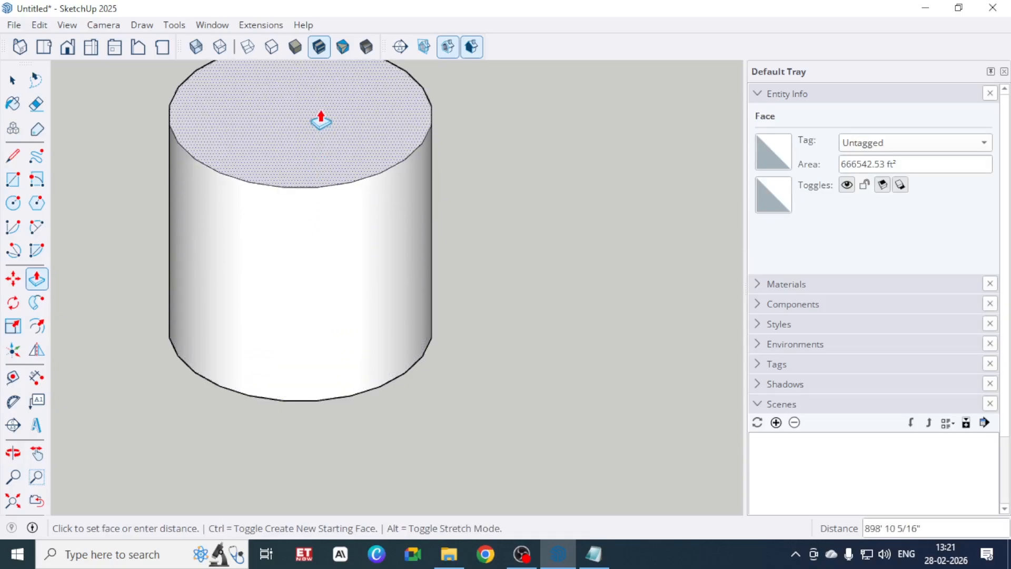
click(322, 120)
scroll(558, 246, down, 5)
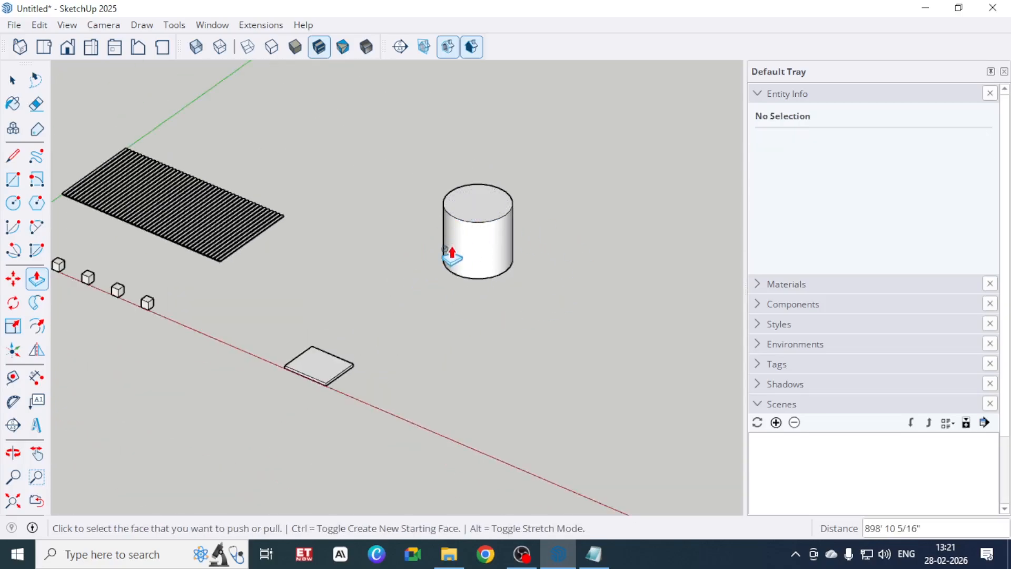
- Delete the cylinder and all remaining geometry to empty the model
click(12, 80)
drag(415, 141, 590, 400)
key(Delete)
scroll(610, 348, down, 3)
drag(172, 178, 625, 501)
key(Delete)
scroll(404, 219, up, 2)
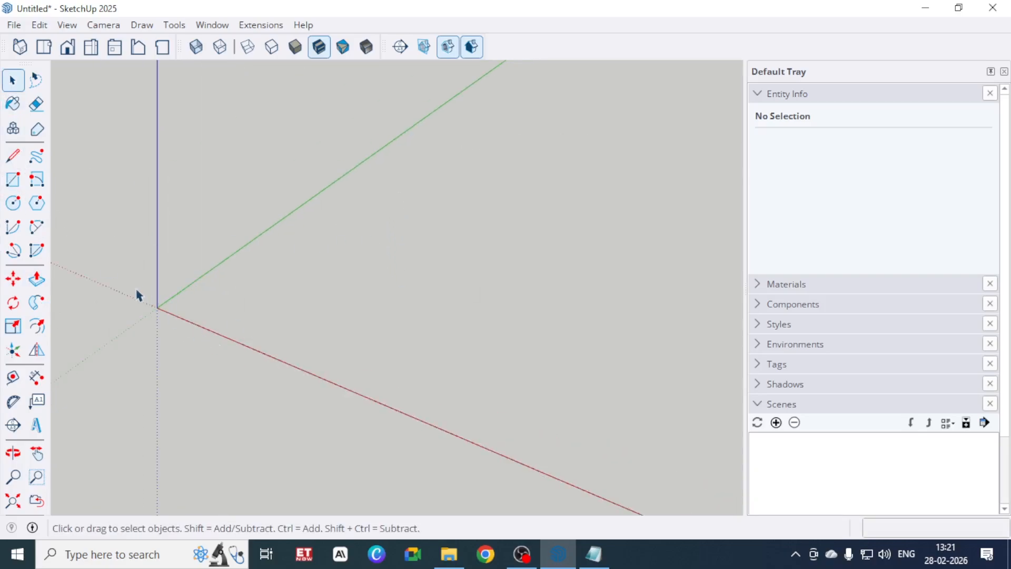
- Draw a circle with a 1' radius centred on the origin, switching the camera to perspective, and fit it in view
click(14, 205)
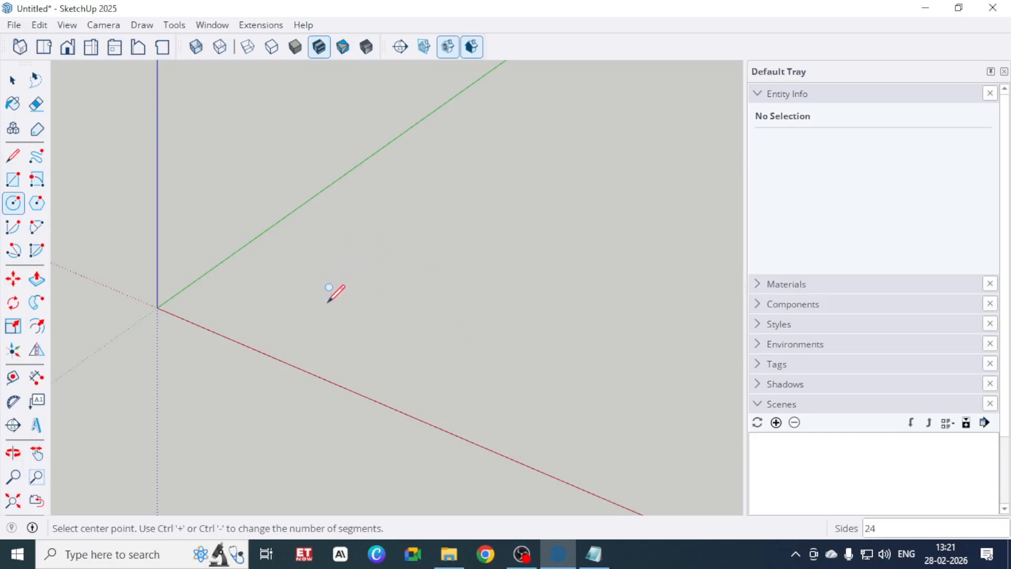
click(157, 307)
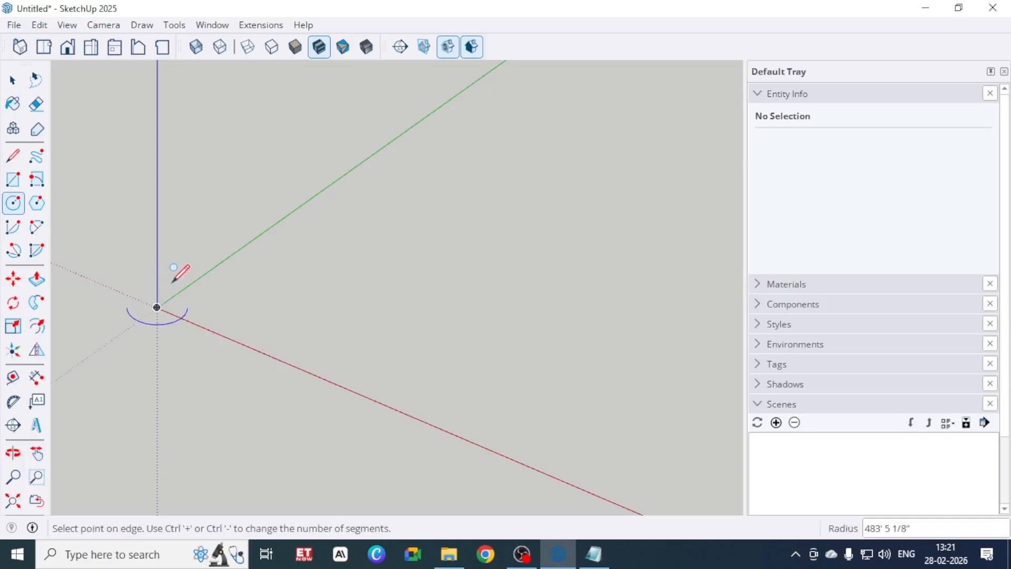
key(Escape)
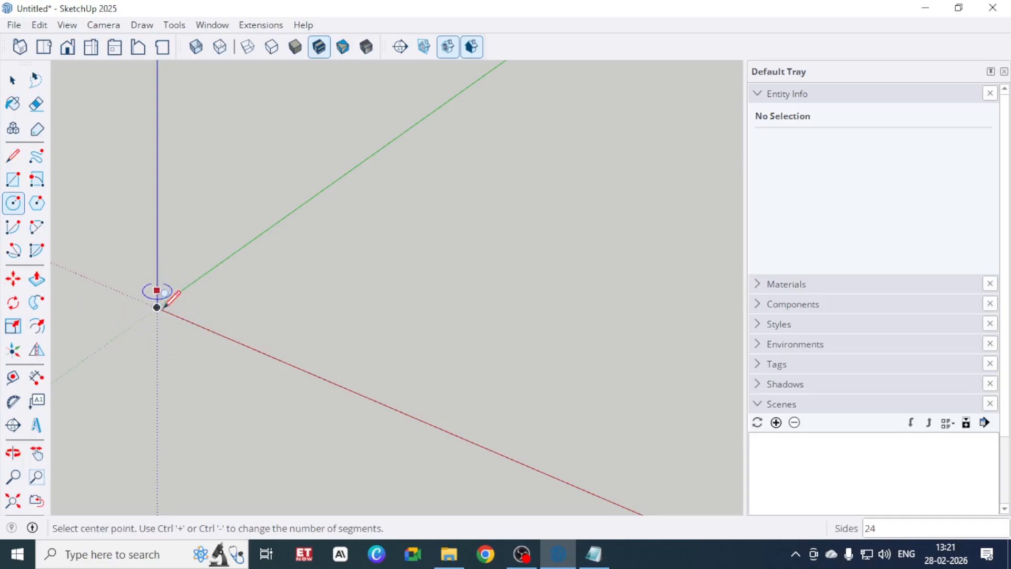
click(157, 308)
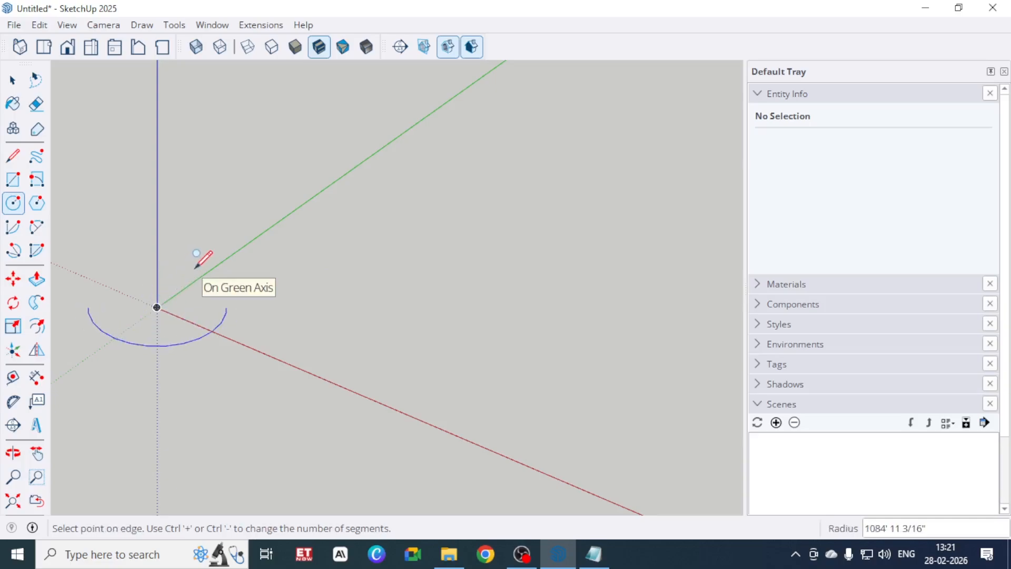
click(103, 25)
click(132, 118)
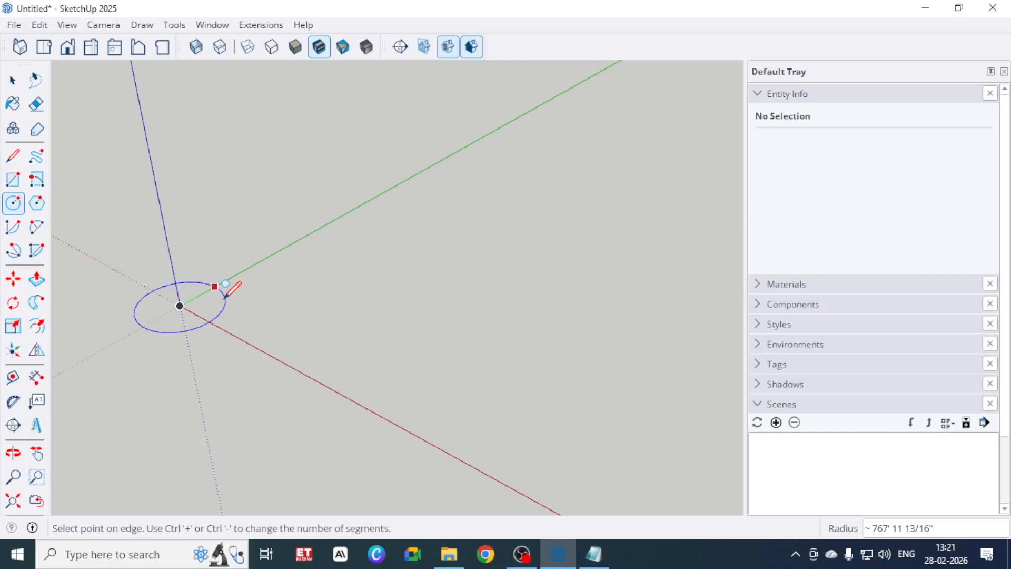
text(1)
key(Return)
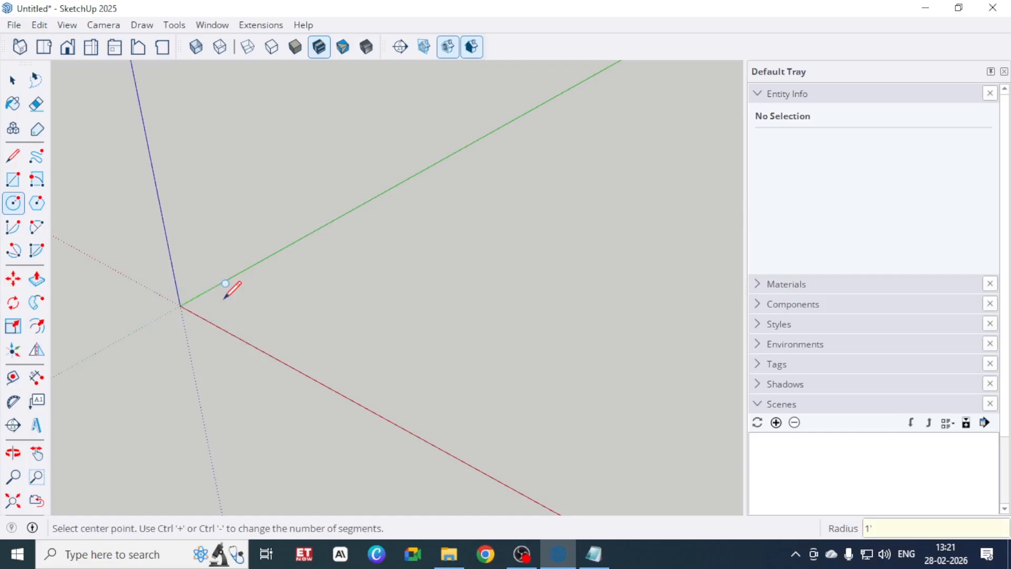
scroll(163, 345, up, 3)
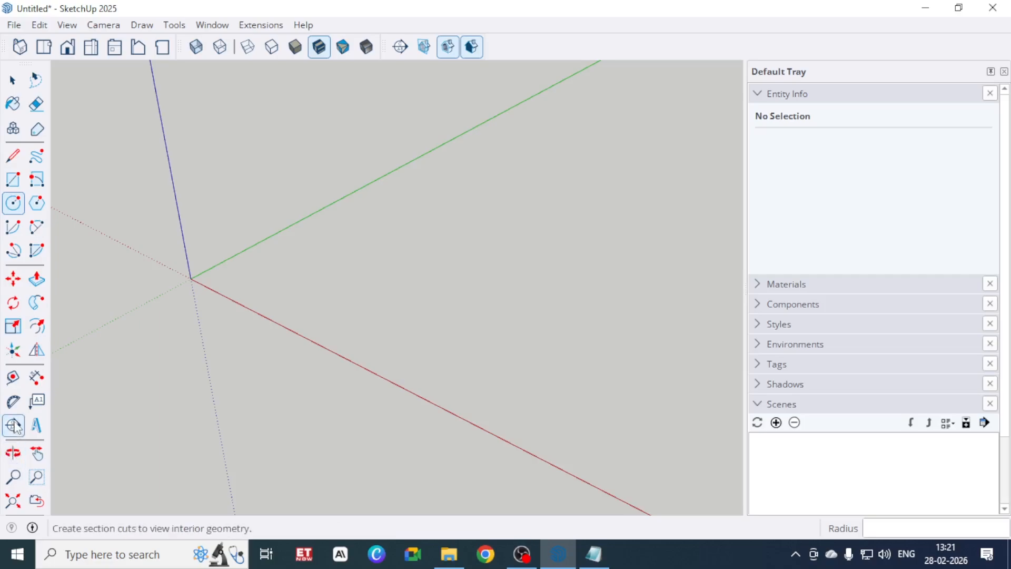
click(12, 500)
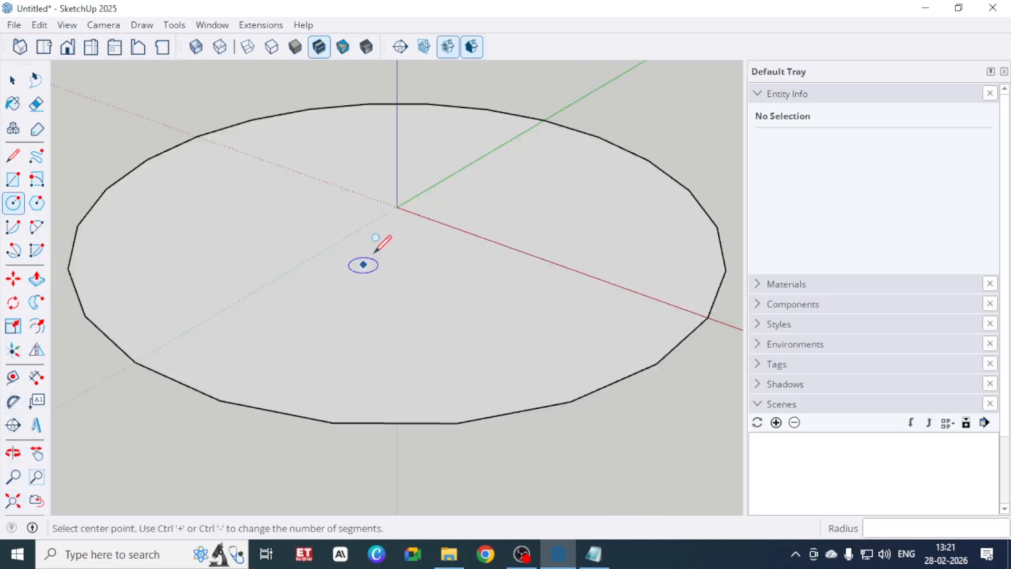
- Extrude the circle upward by 1" with Push/Pull to form a disc
scroll(376, 306, down, 3)
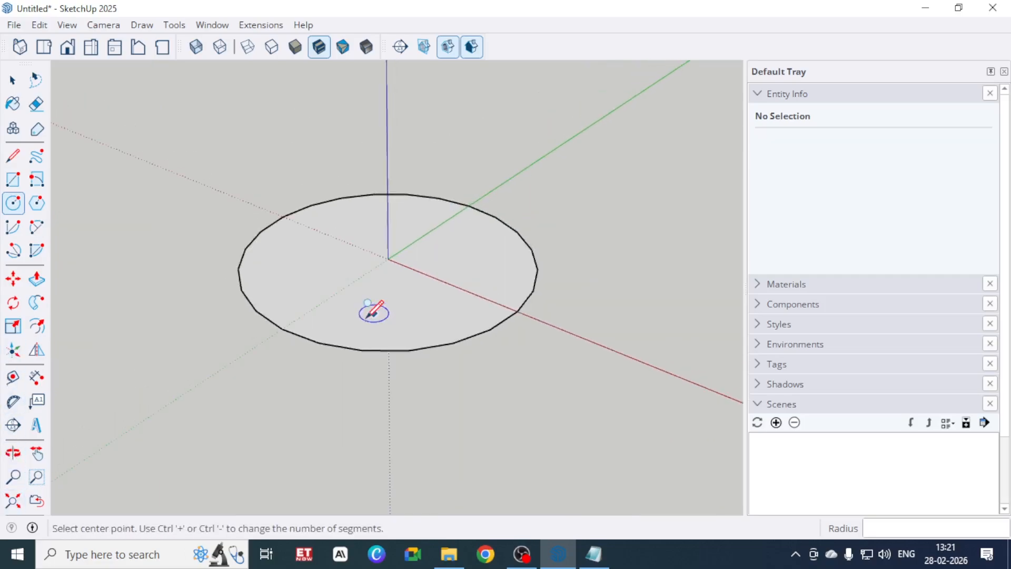
click(40, 284)
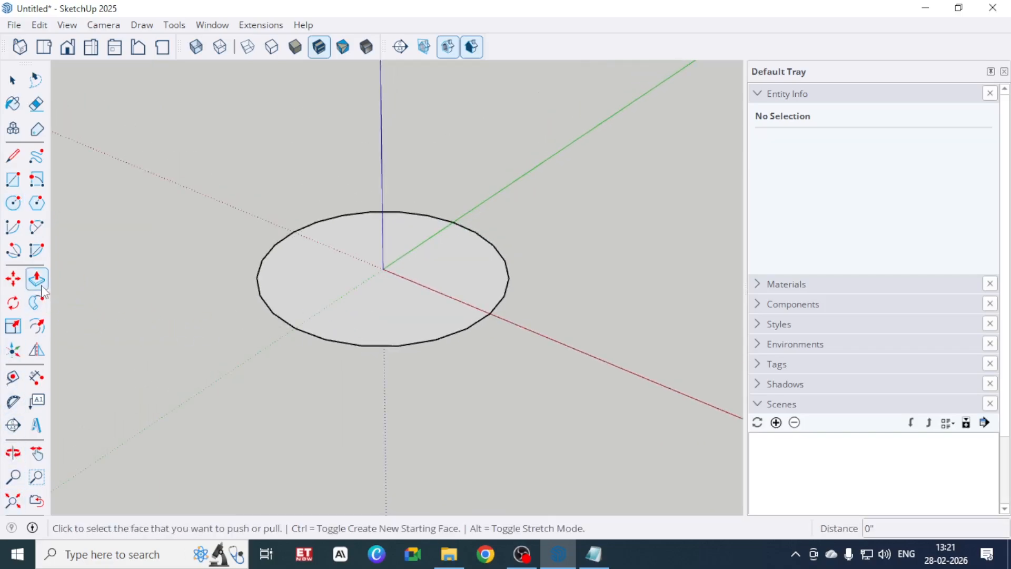
click(334, 310)
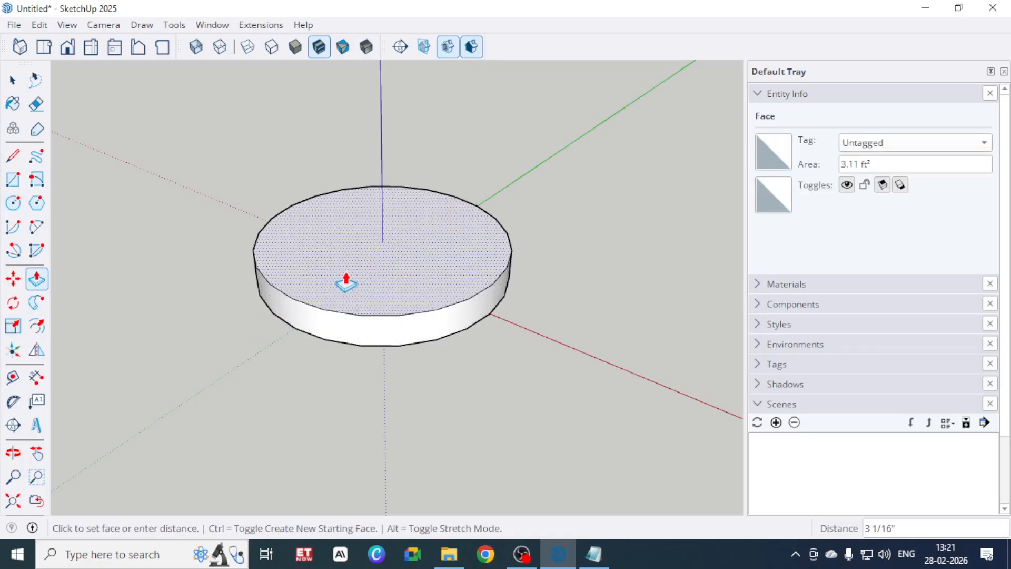
text(1)
key(Return)
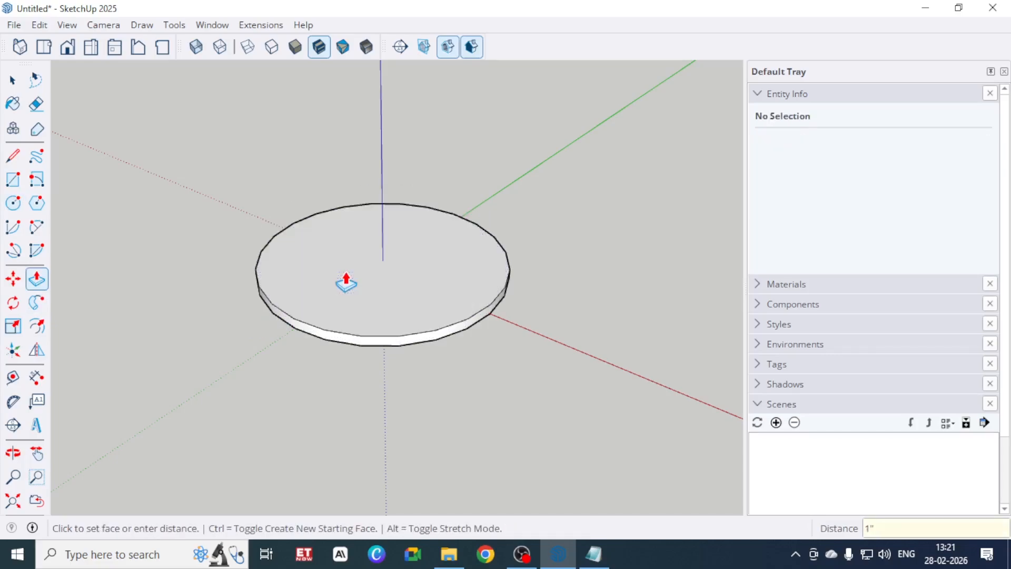
- Select the whole disc with all its faces and edges and make it a group
click(13, 80)
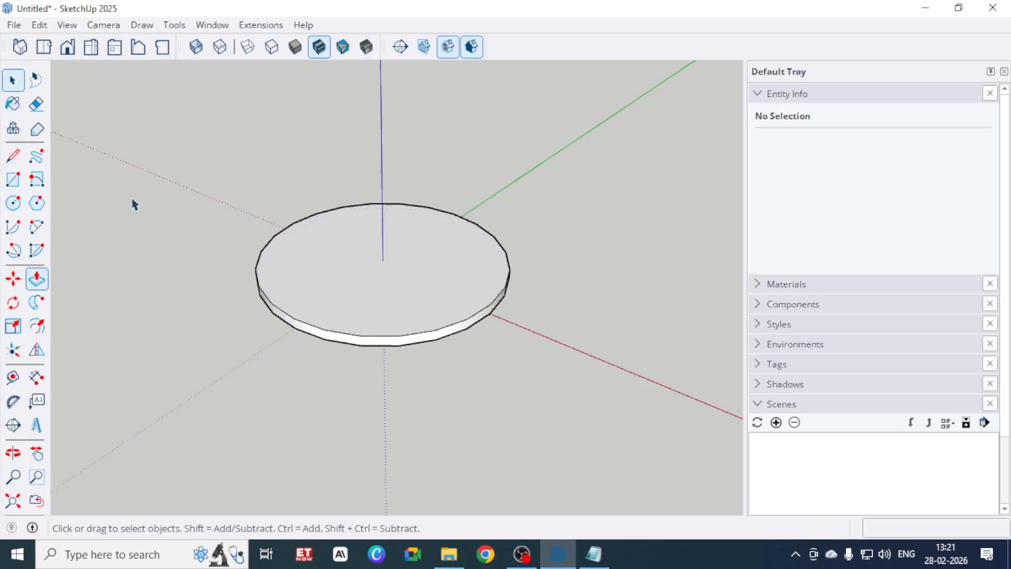
triple_click(386, 298)
right_click(385, 295)
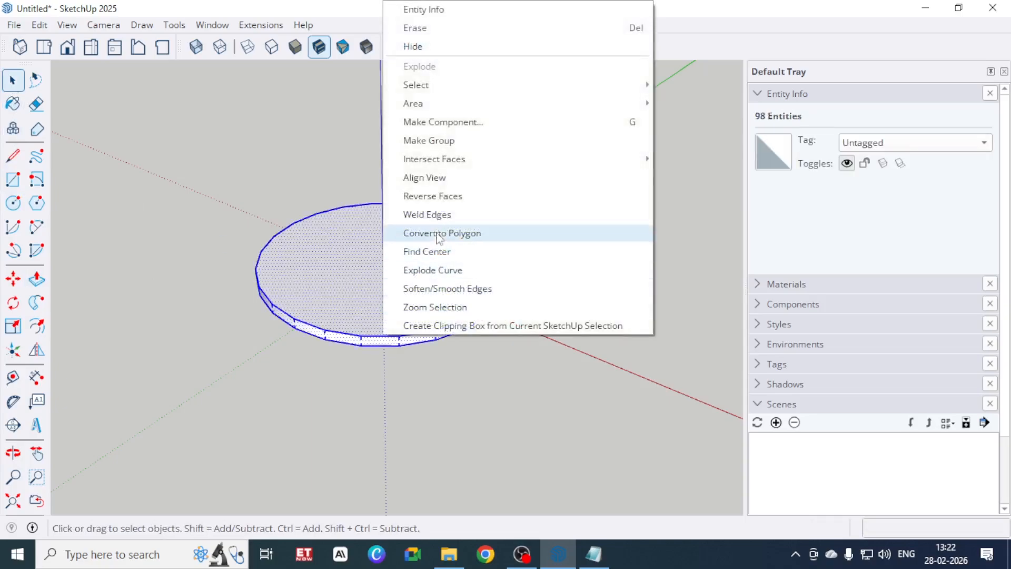
click(431, 142)
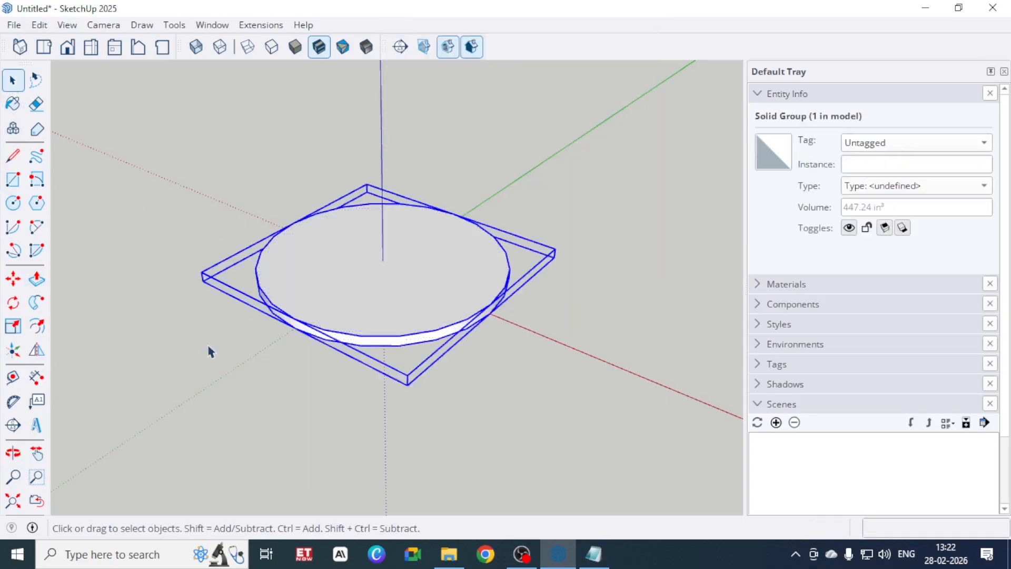
click(206, 451)
- Draw a circle with a 2" radius at the centre of the disc's top face
click(13, 203)
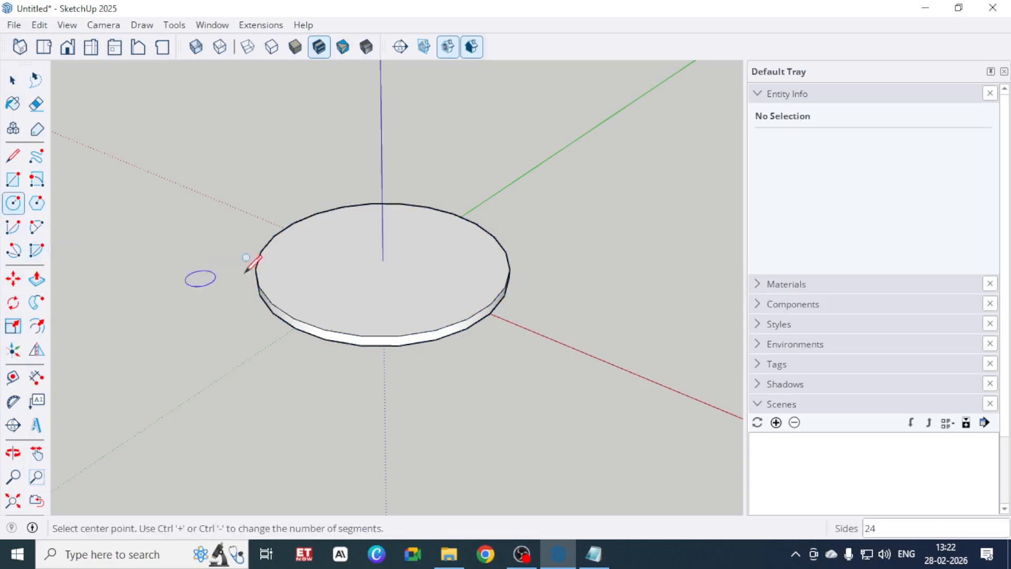
click(383, 260)
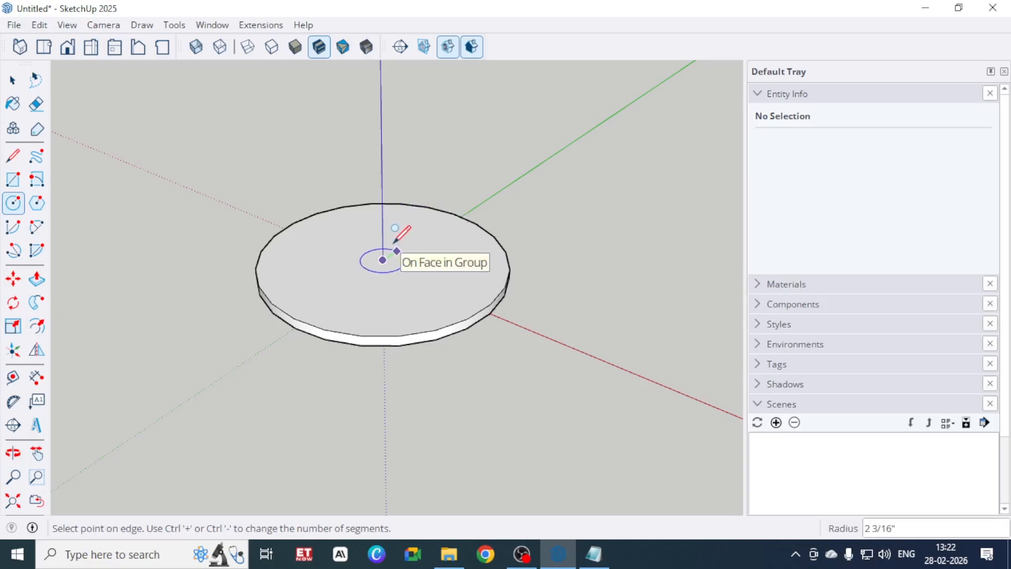
text(2)
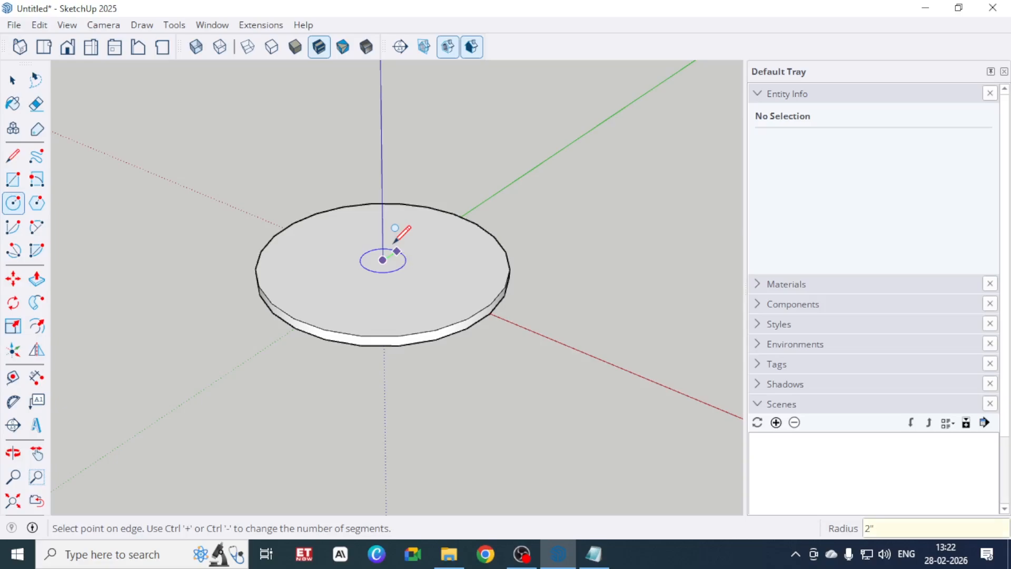
key(Return)
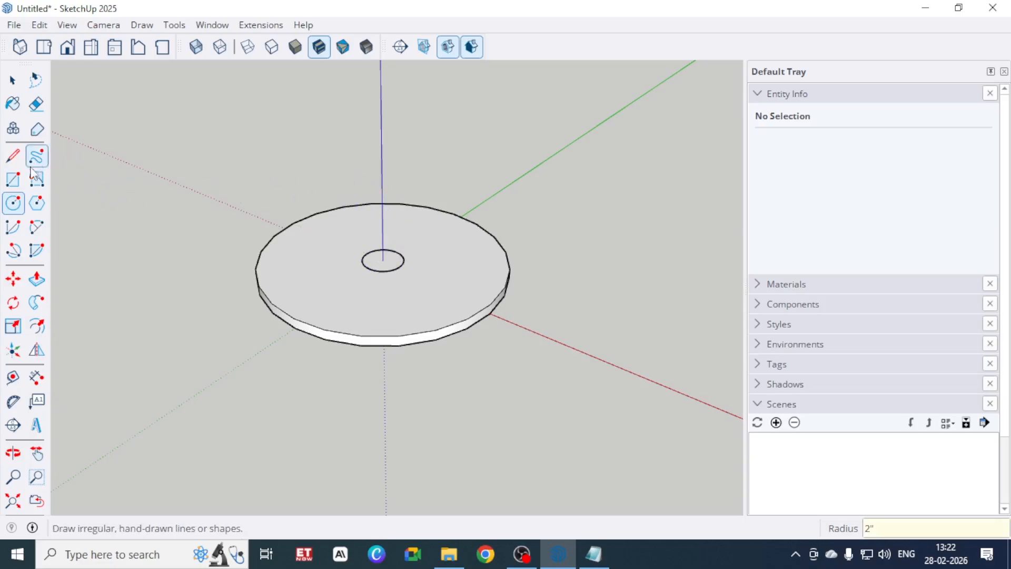
- Extrude the 2" radius circle on the disc upward by 2' 4" with Push/Pull to form a column
click(41, 286)
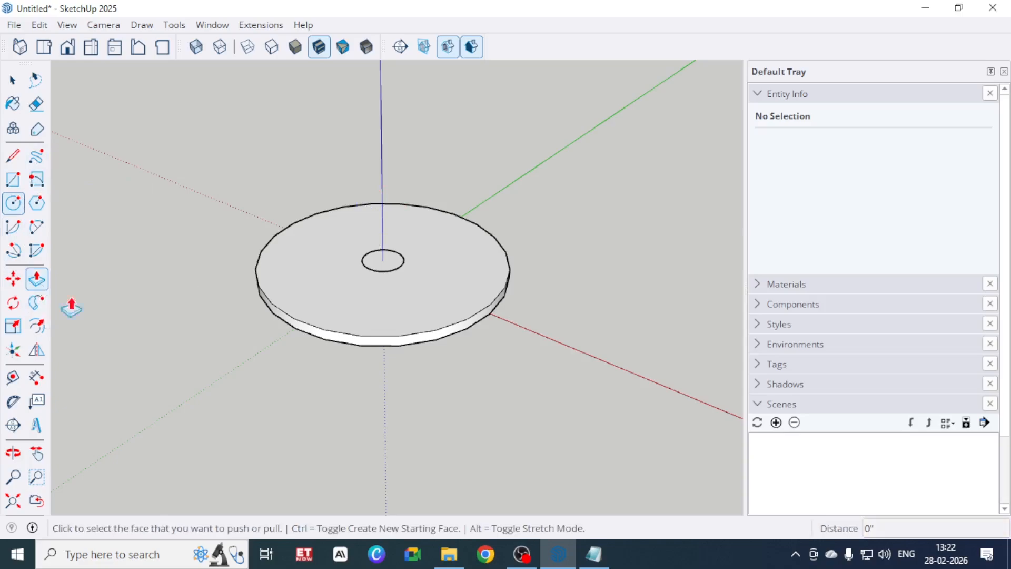
click(397, 272)
scroll(415, 169, down, 5)
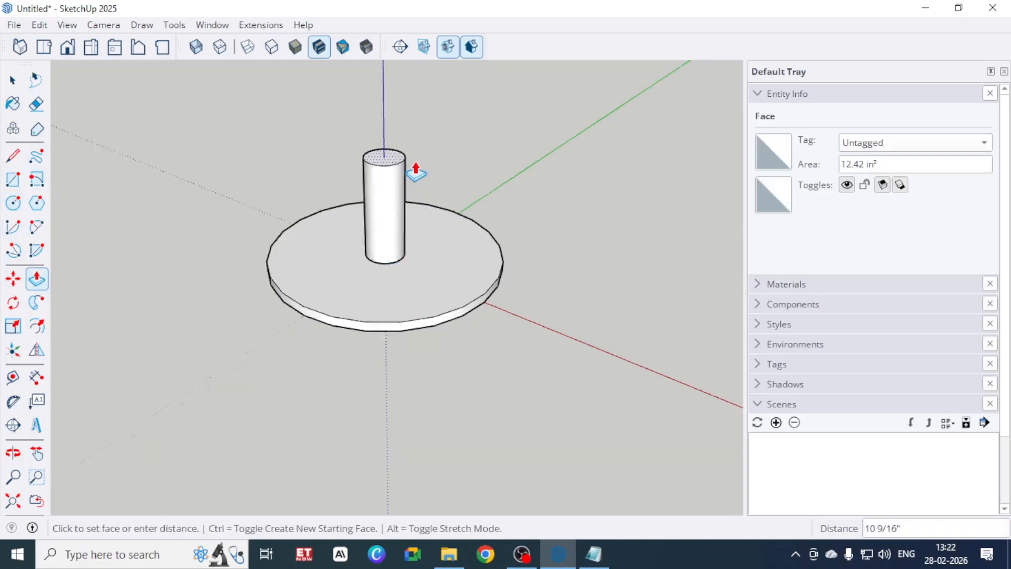
middle_drag(453, 106, 413, 252)
key(p)
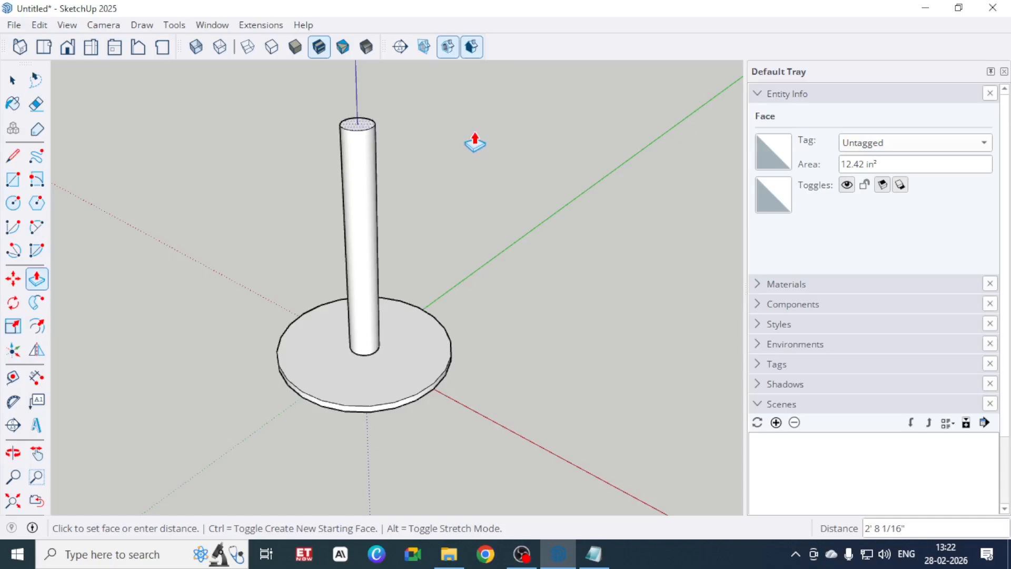
text(2' 4)
key(Return)
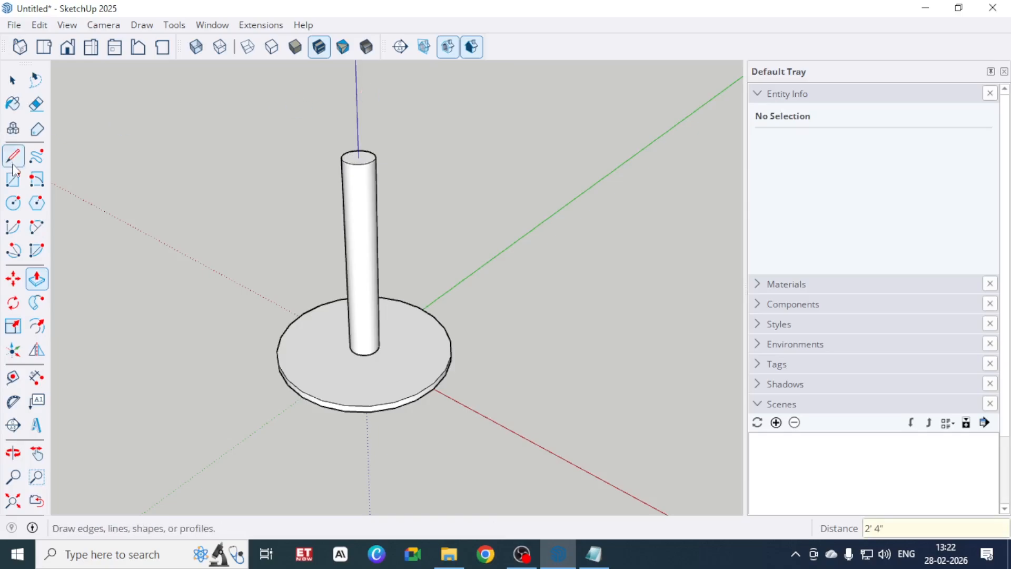
- Select the whole column with all its faces and edges and make it a group
click(12, 81)
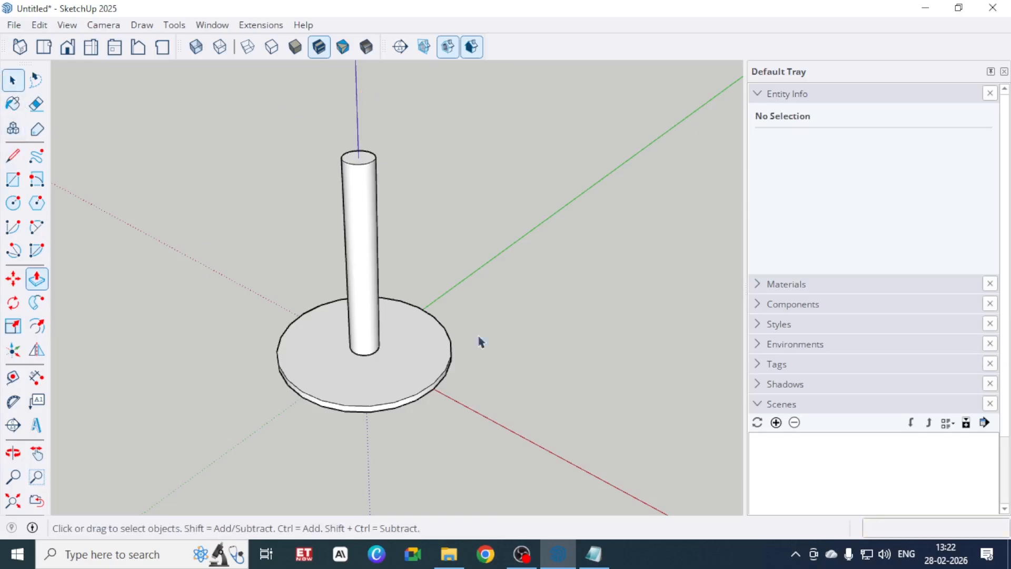
double_click(361, 242)
right_click(360, 242)
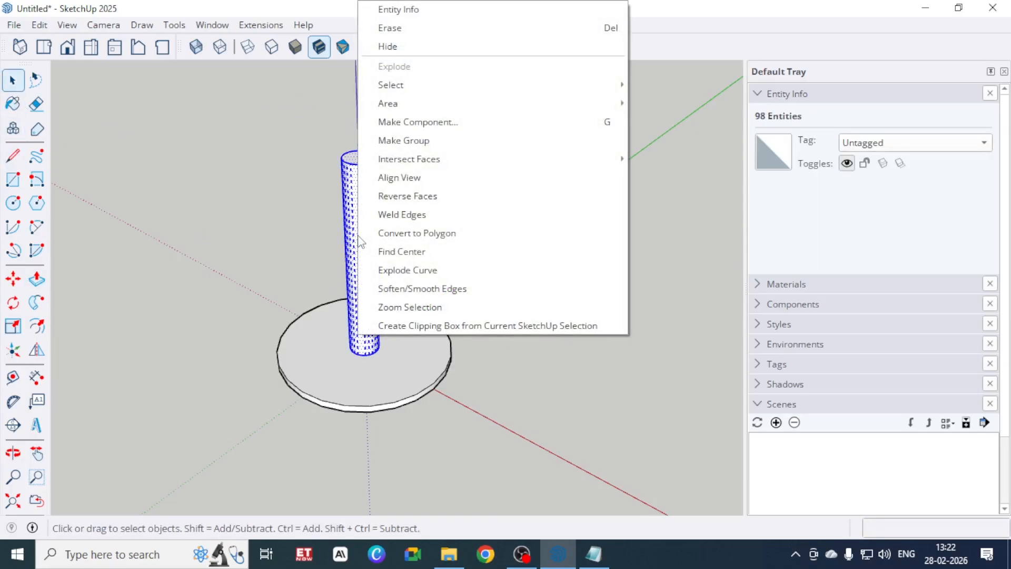
click(413, 145)
click(140, 217)
middle_drag(140, 216, 196, 227)
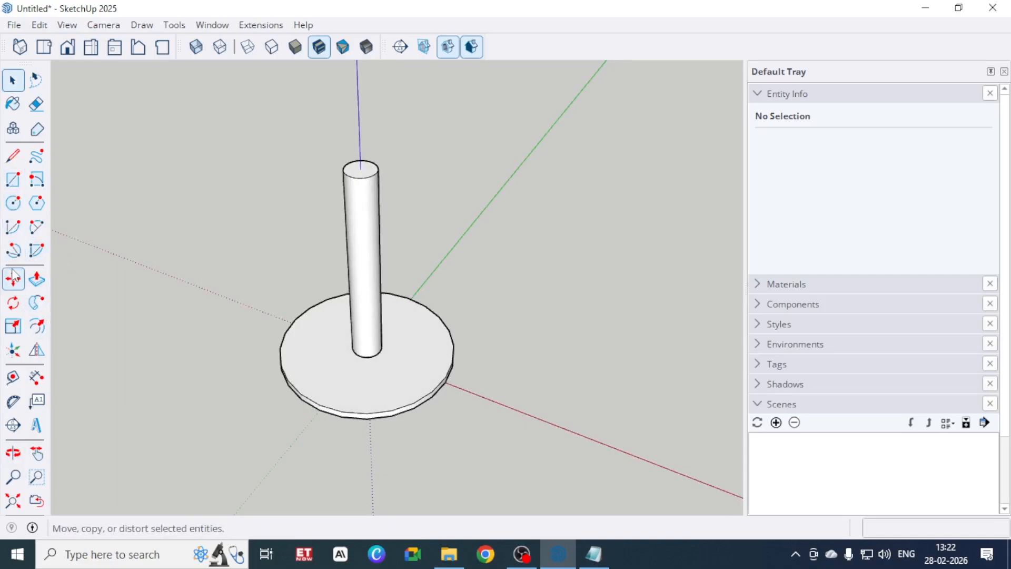
- Draw a circle with a 2' radius centred on the top face of the column
click(14, 204)
scroll(401, 107, up, 2)
scroll(402, 107, up, 2)
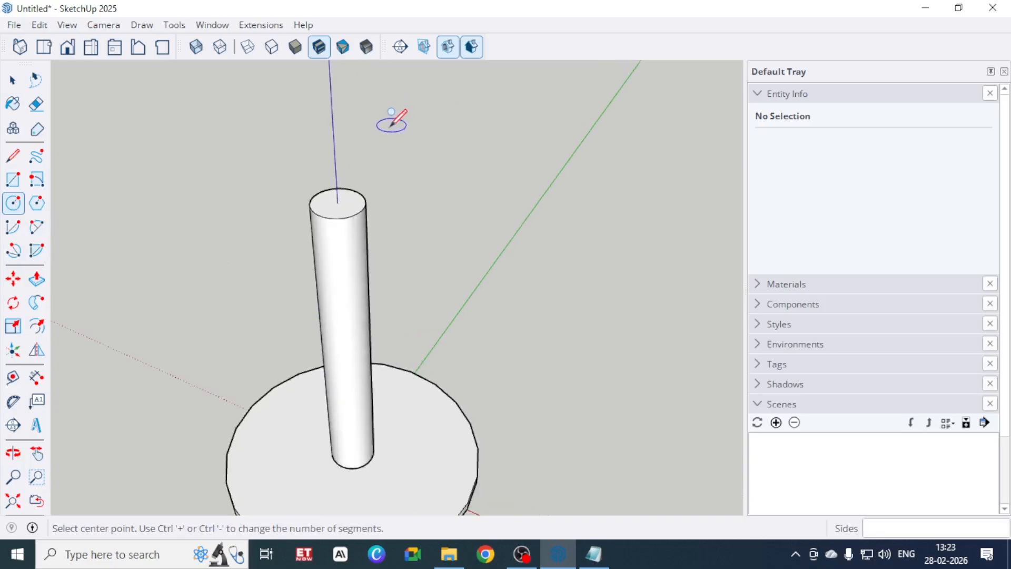
click(332, 210)
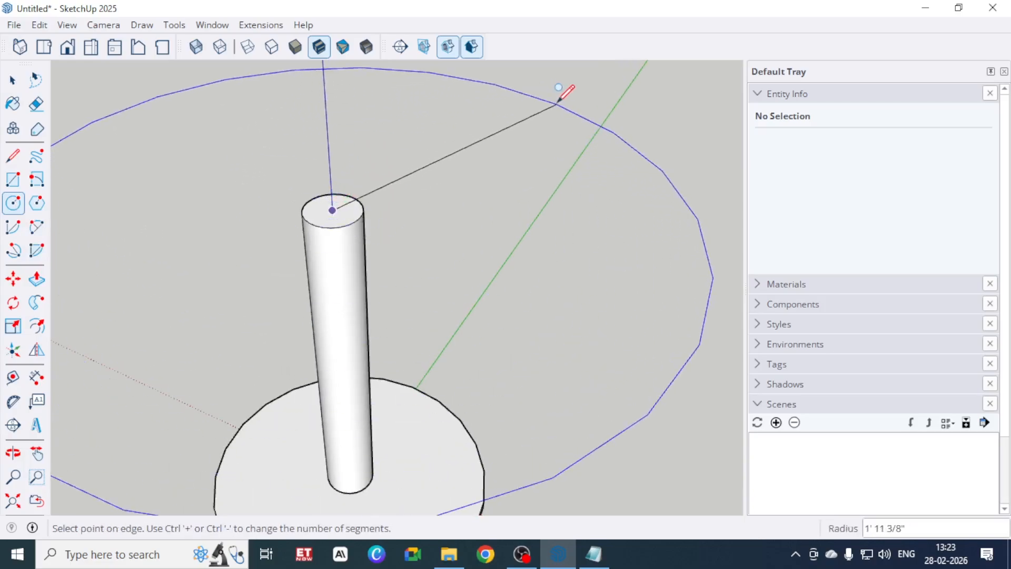
scroll(563, 100, down, 3)
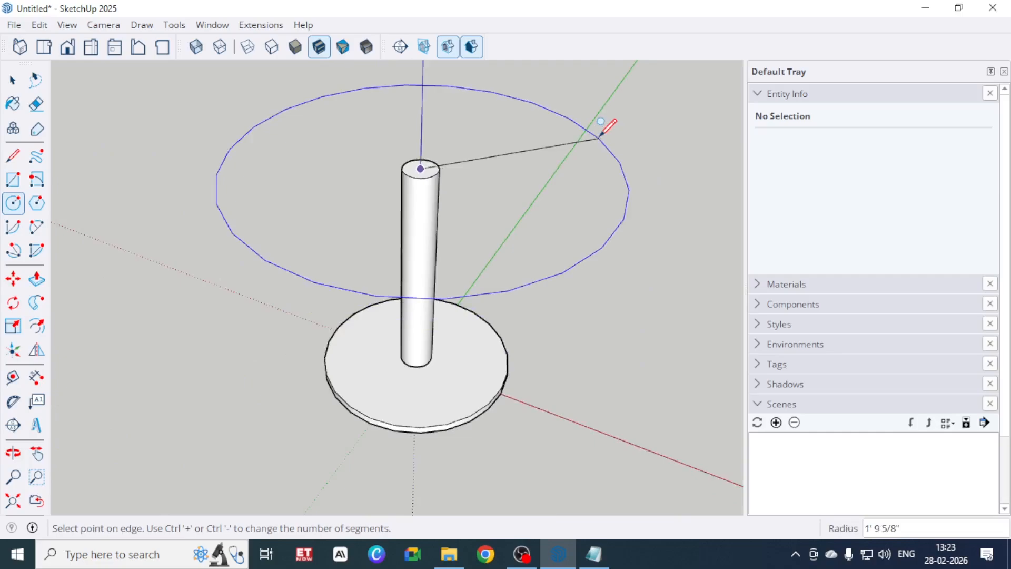
text(2')
key(Return)
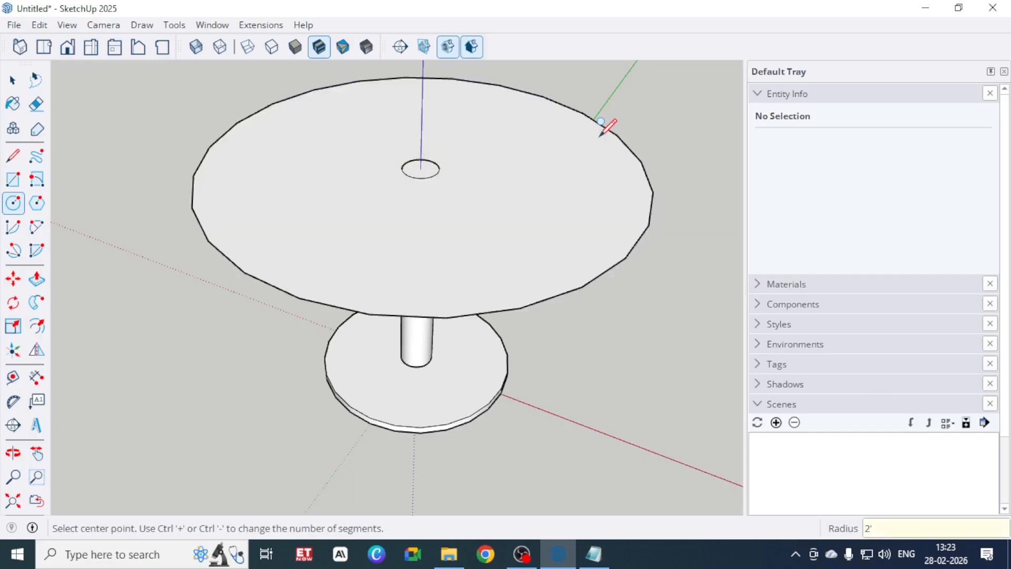
- Extrude the 2' radius circle upward by 40mm with Push/Pull to form the tabletop
click(13, 80)
click(37, 279)
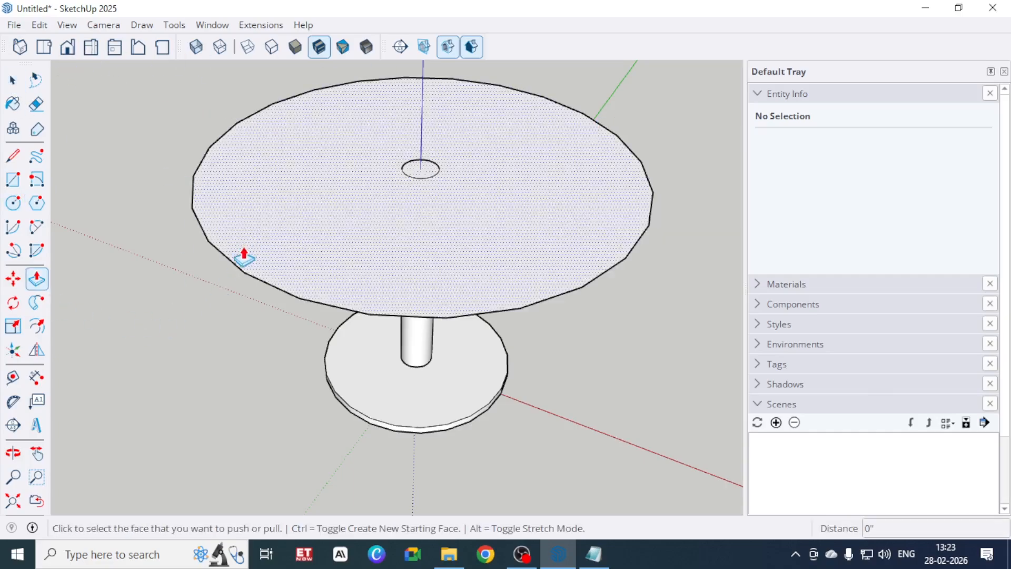
click(244, 256)
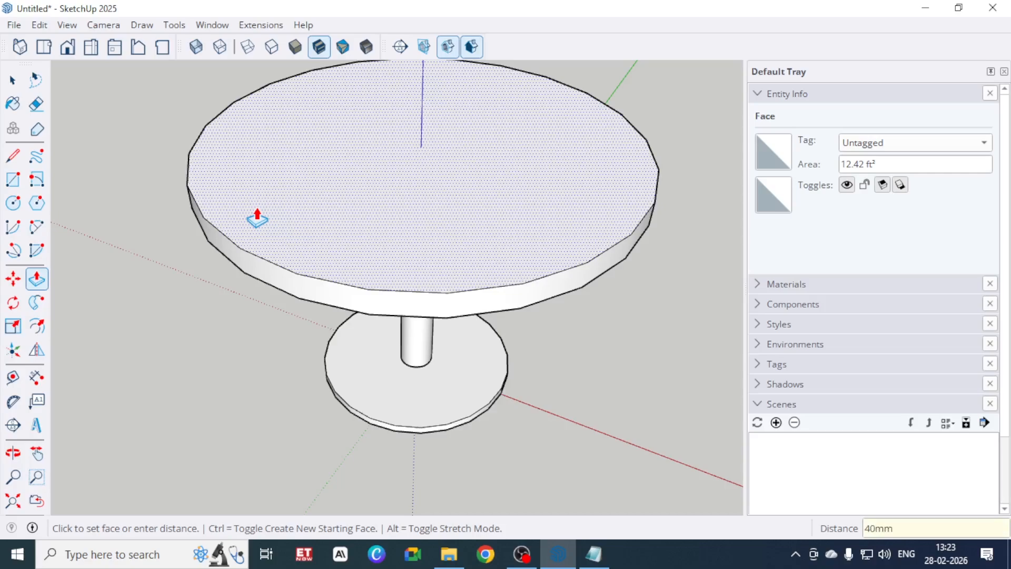
key(Return)
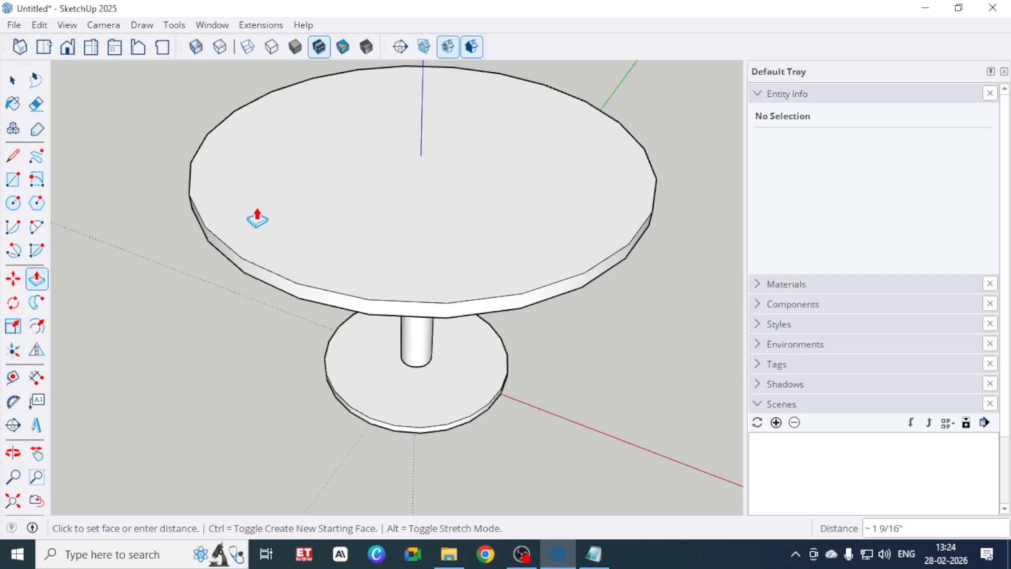
- Select the whole tabletop with all its faces and edges and make it a group
click(13, 80)
key(o)
drag(284, 485, 375, 378)
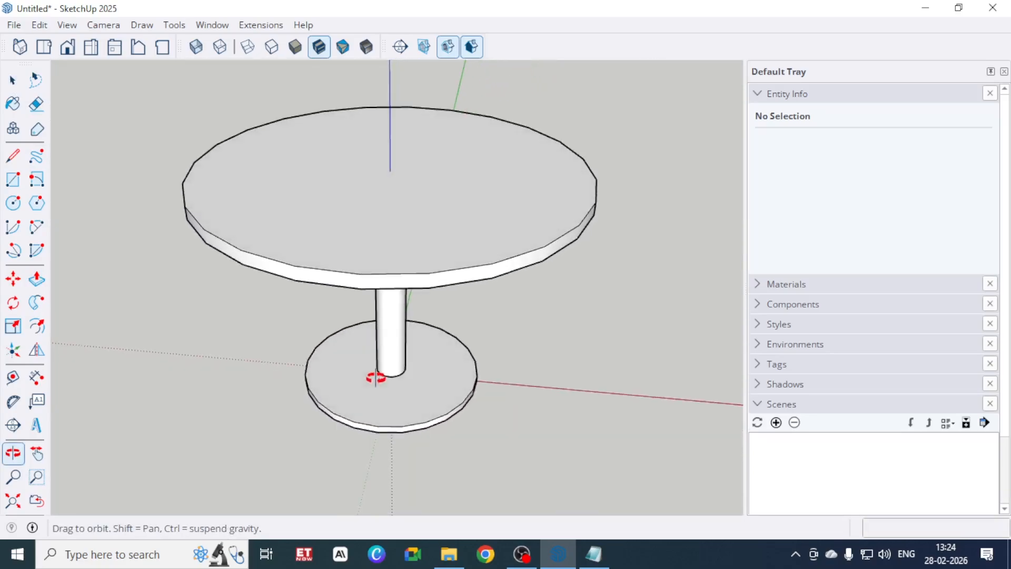
key(space)
triple_click(389, 217)
right_click(389, 216)
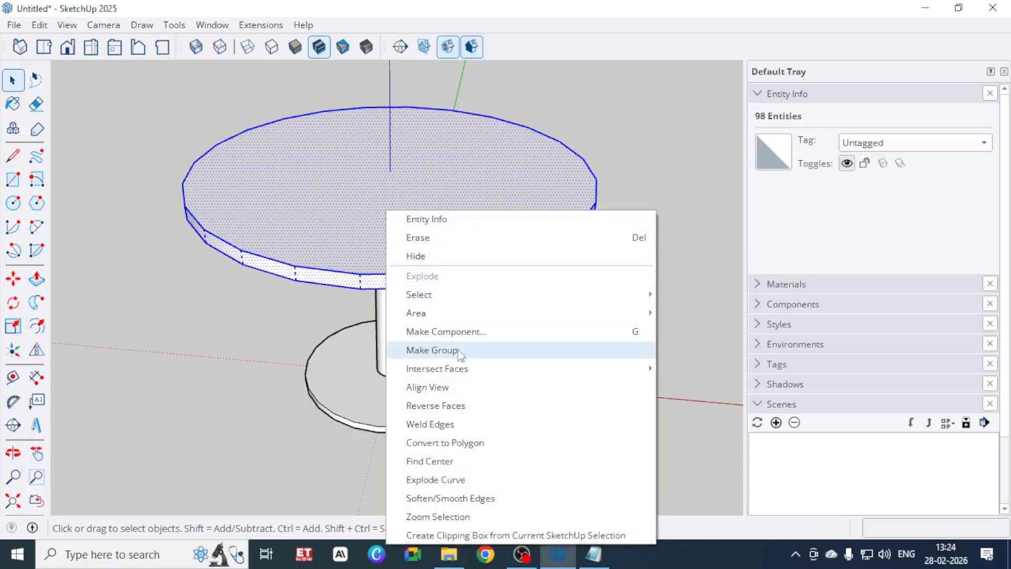
click(458, 351)
click(212, 362)
middle_drag(212, 361, 575, 295)
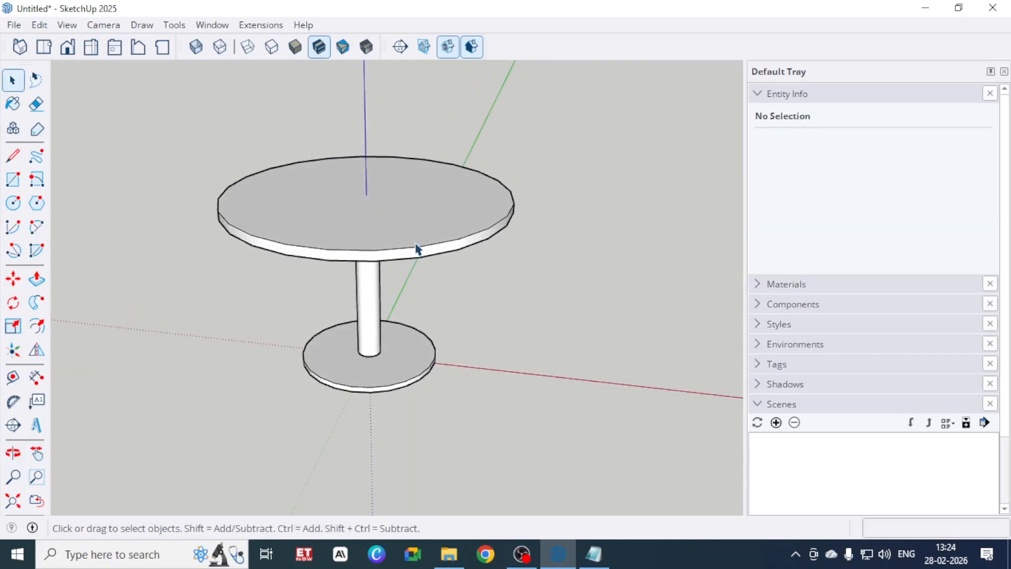
- Check the grouping of the tabletop, column and base by selecting the parts individually and all together
middle_drag(454, 230, 442, 284)
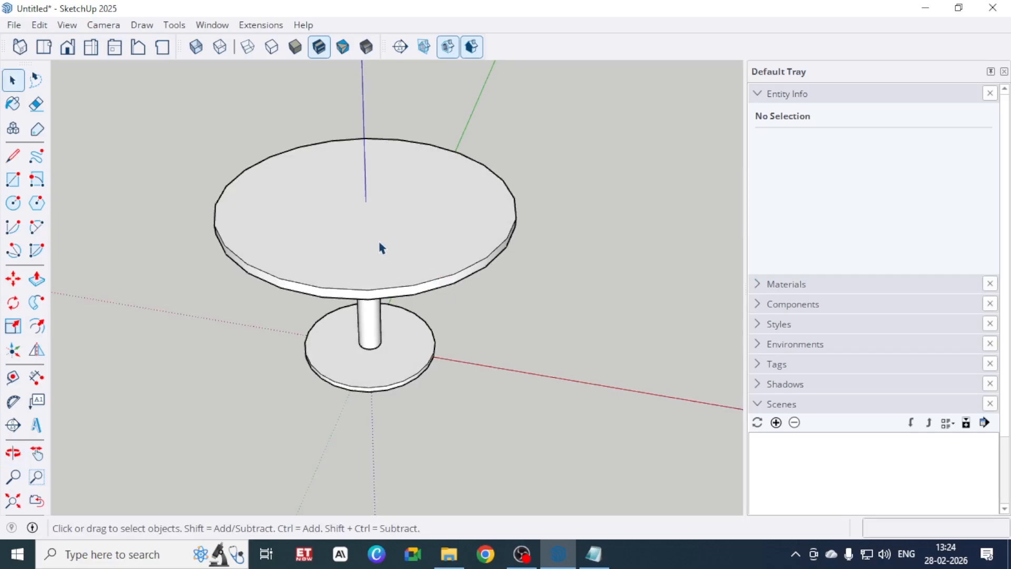
double_click(443, 248)
click(629, 264)
click(318, 260)
click(364, 332)
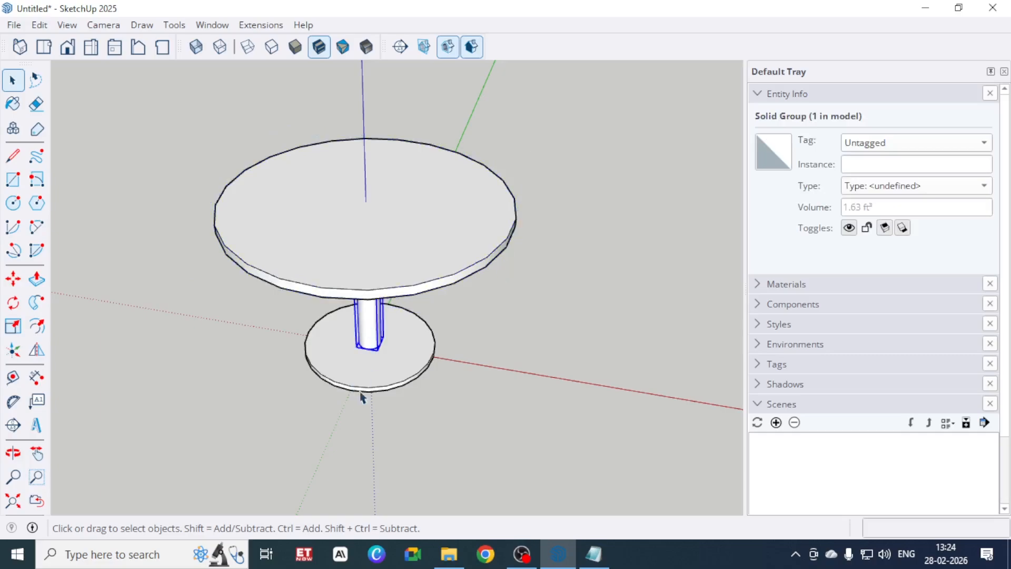
click(367, 374)
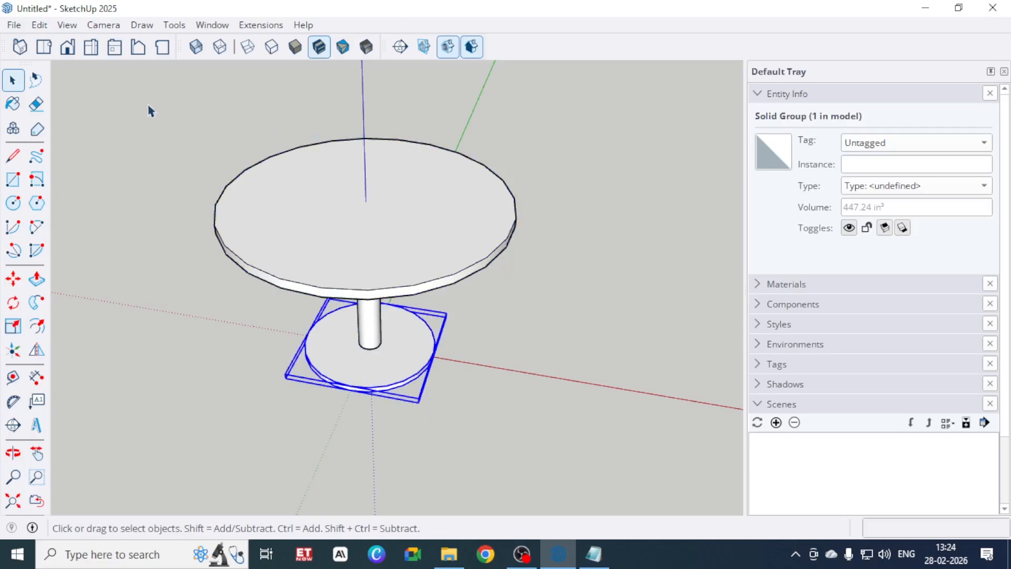
drag(148, 105, 623, 492)
right_click(449, 268)
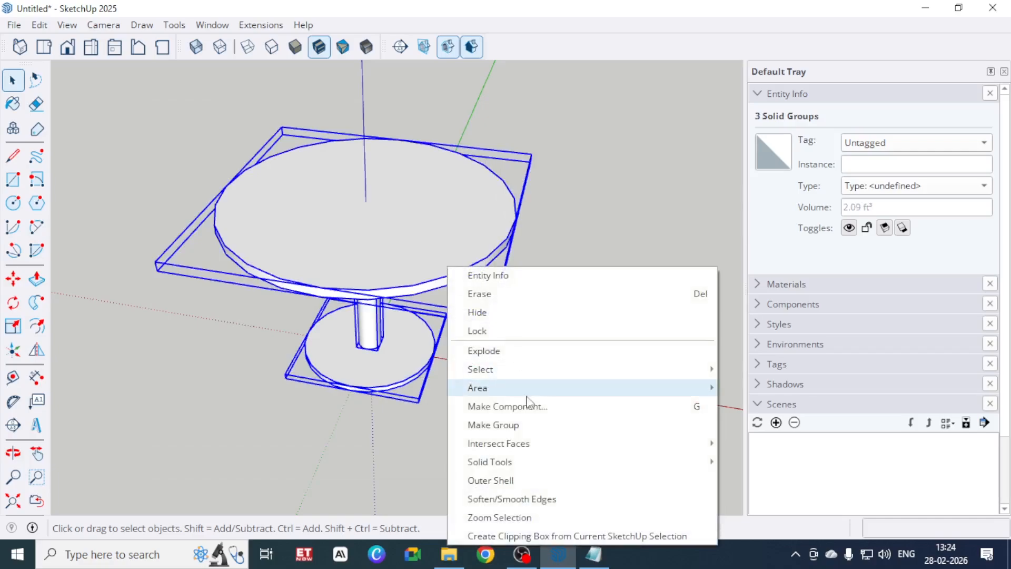
mouse_move(527, 396)
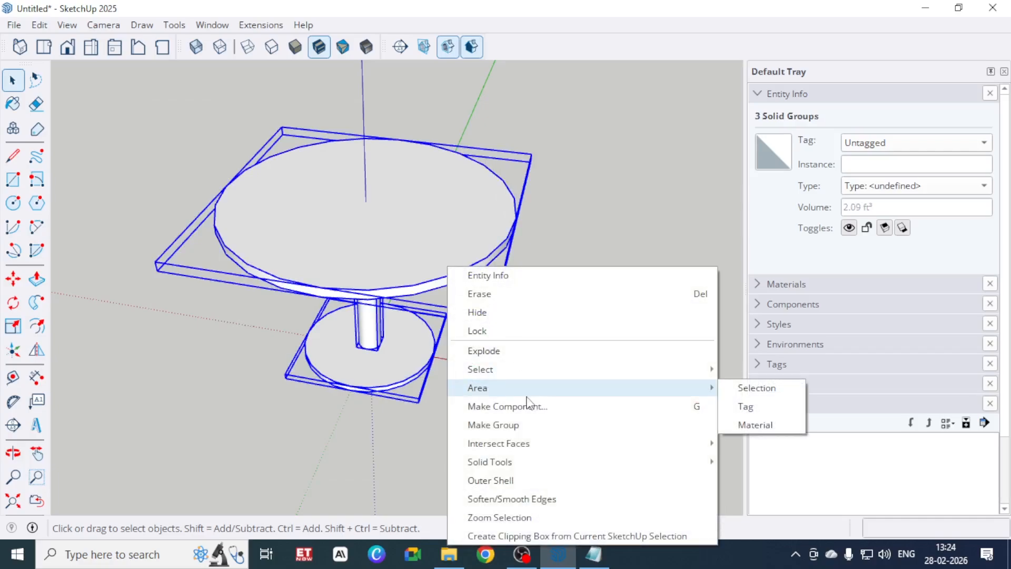
click(589, 184)
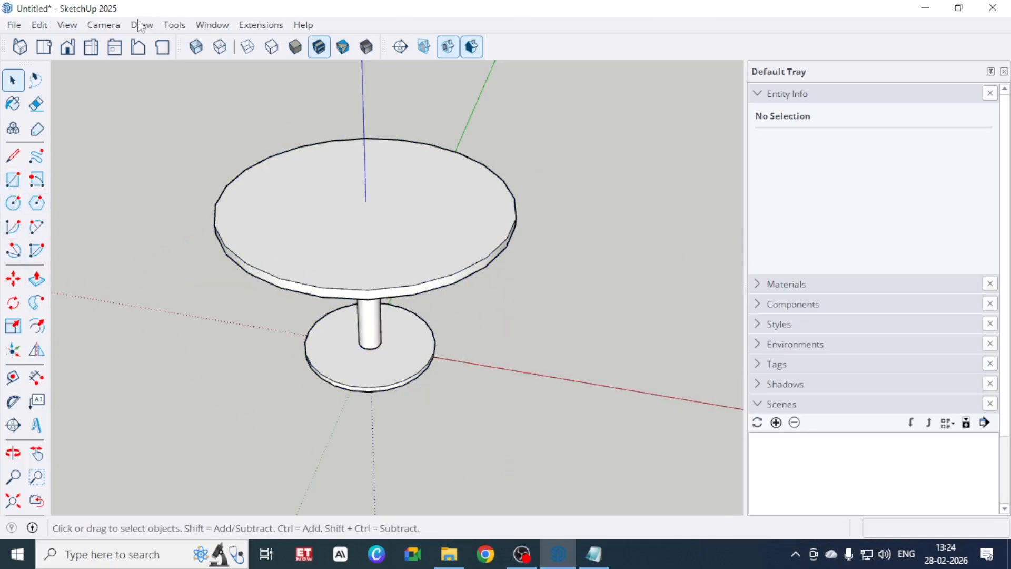
- Switch the camera to parallel projection and show the table from the top
click(68, 25)
mouse_move(103, 25)
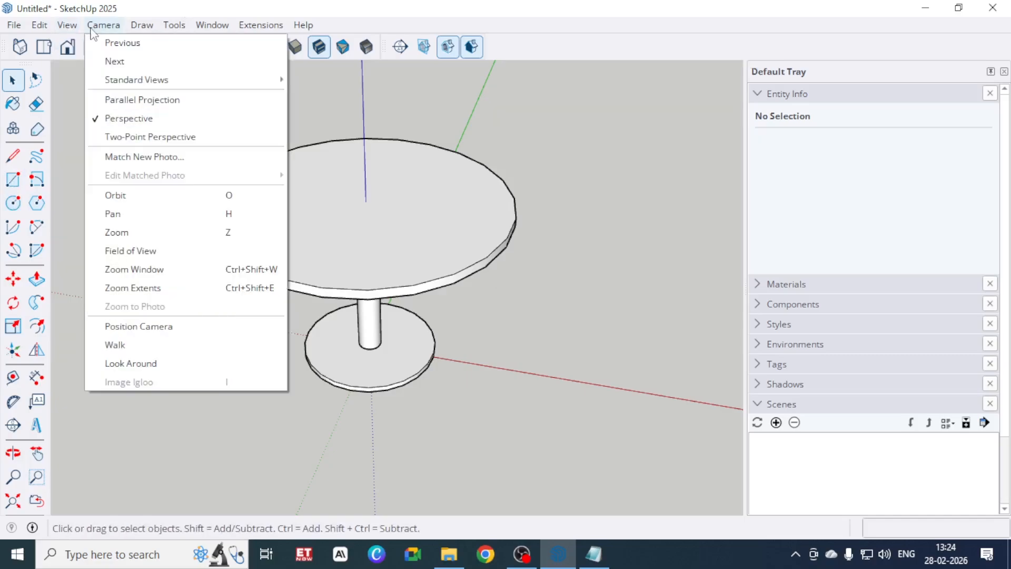
click(105, 99)
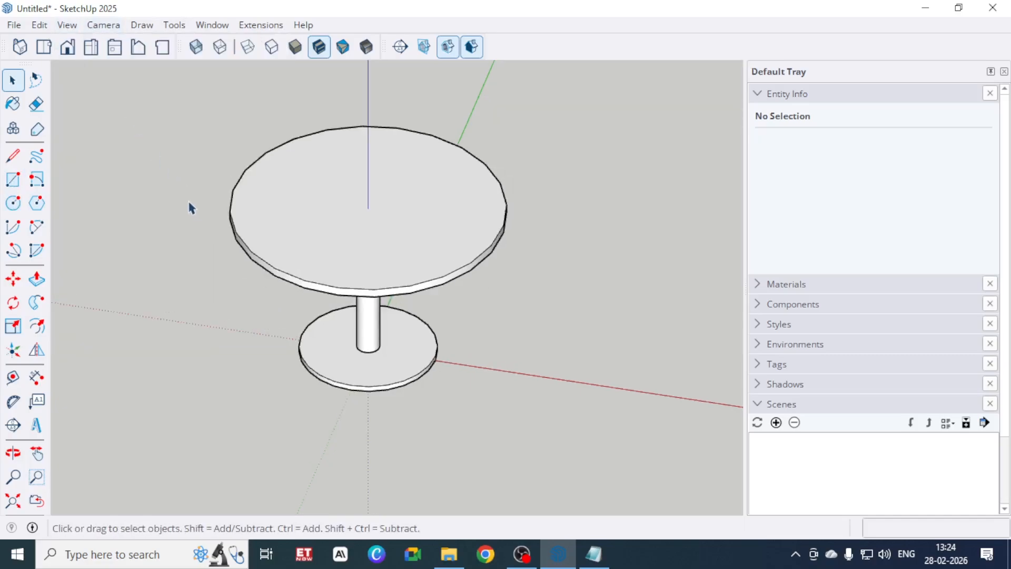
click(44, 46)
scroll(171, 219, down, 2)
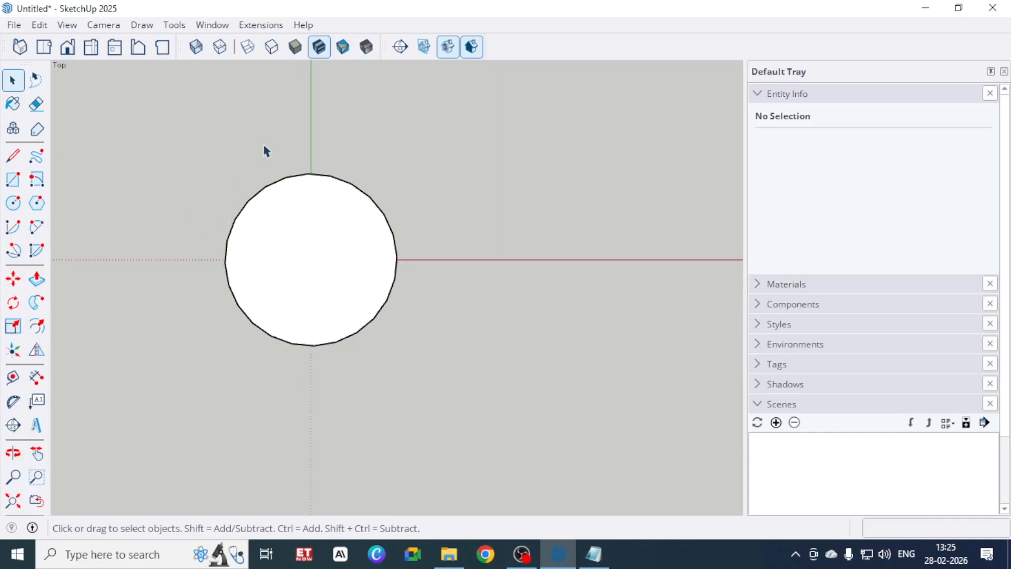
scroll(319, 95, up, 3)
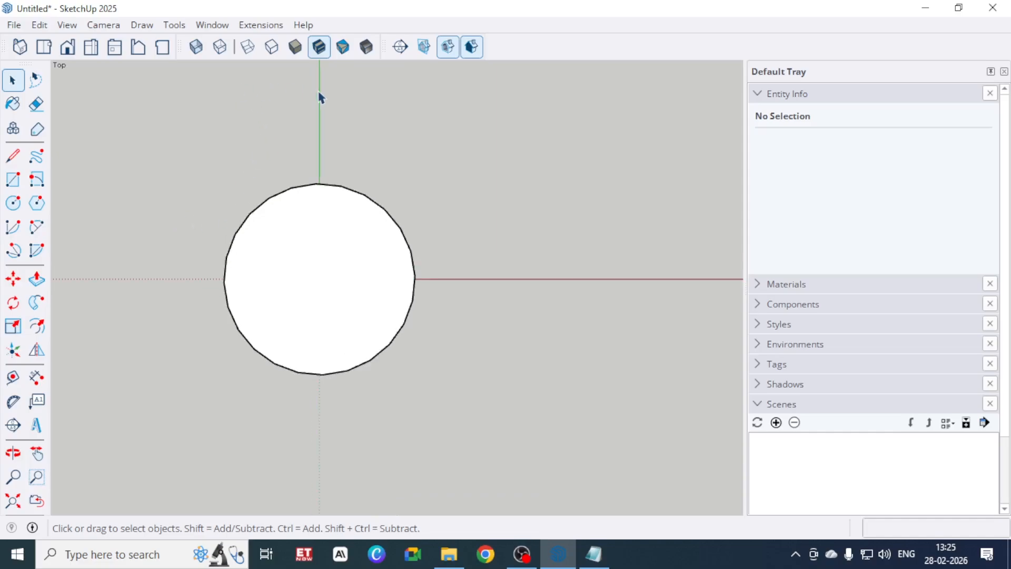
scroll(337, 100, up, 2)
- Draw a small circle with a radius of about 13/16" on the ground behind the table, near the green axis
click(14, 203)
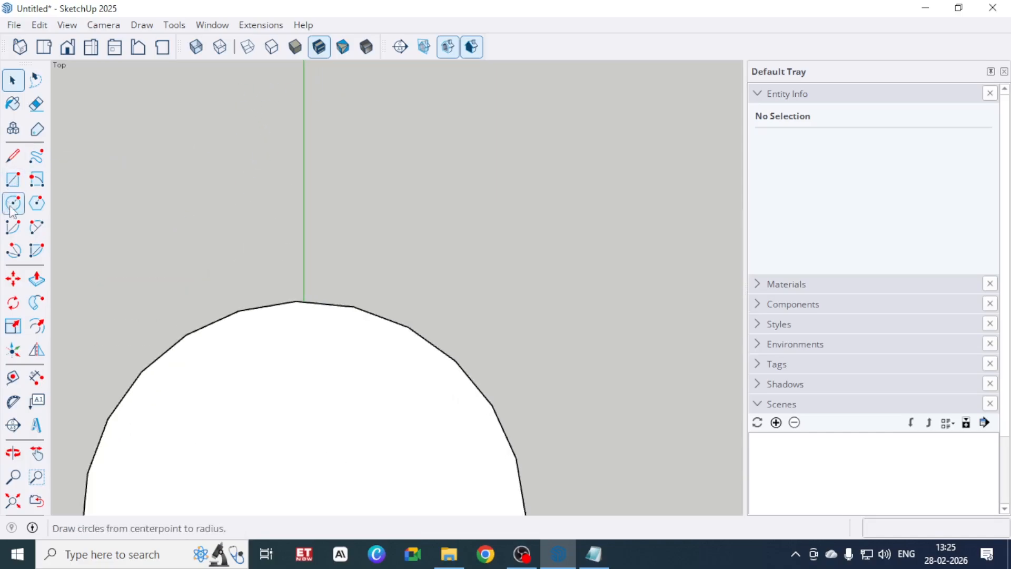
click(259, 212)
click(269, 199)
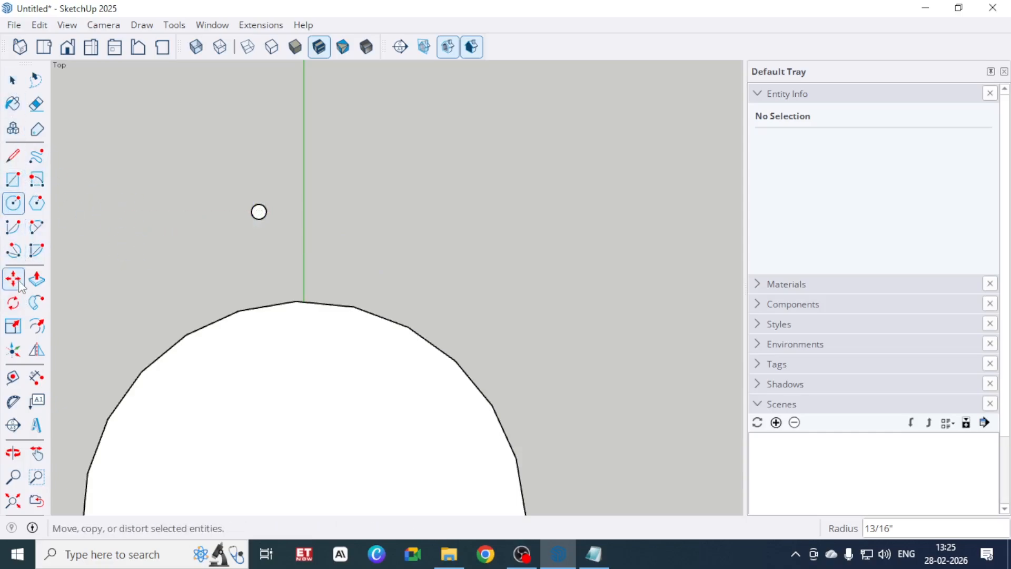
- Extrude the small circle behind the table upward by 18" with Push/Pull to form a thin leg
click(37, 279)
middle_drag(318, 309, 474, 342)
click(391, 235)
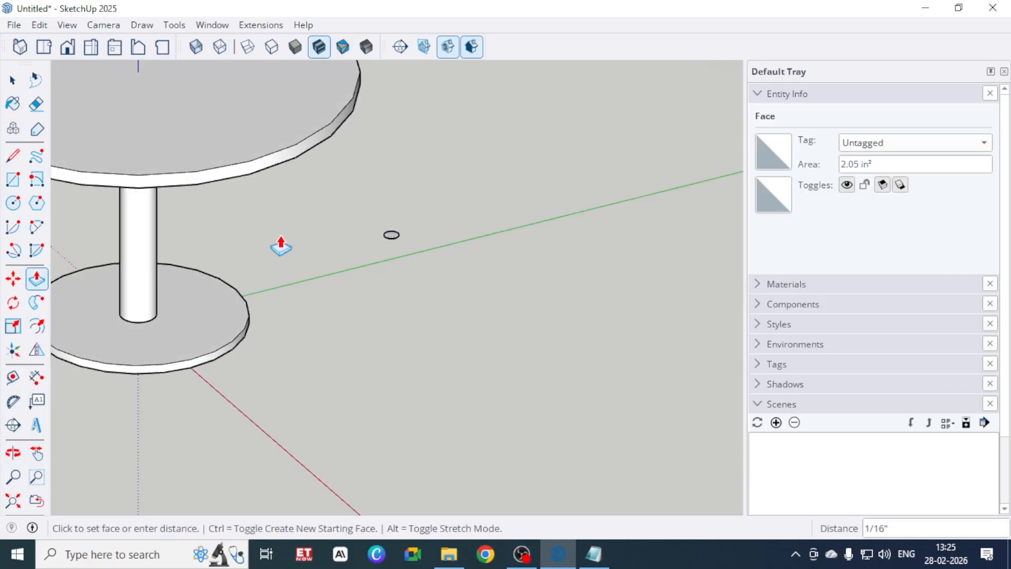
text(18)
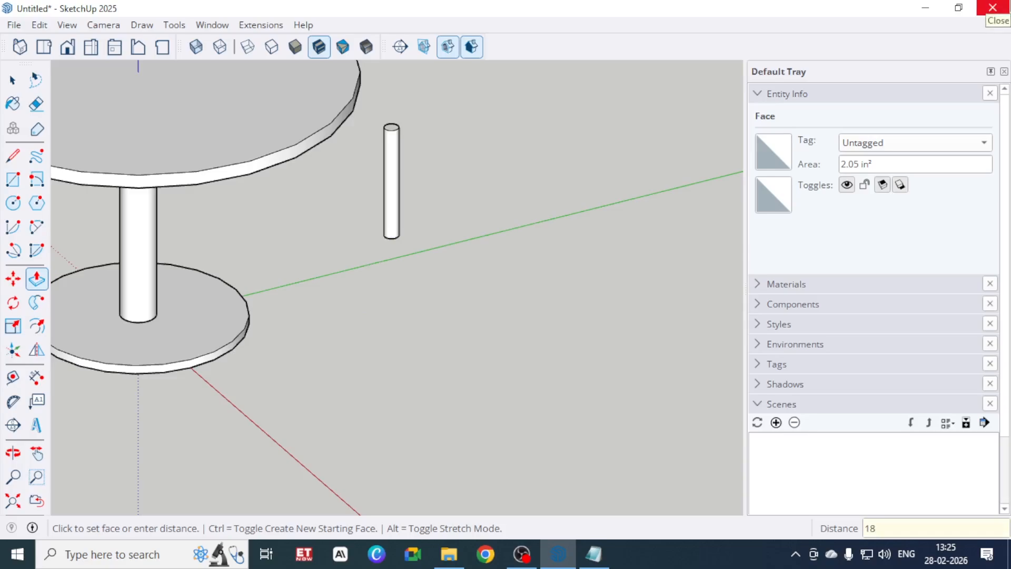
key(Return)
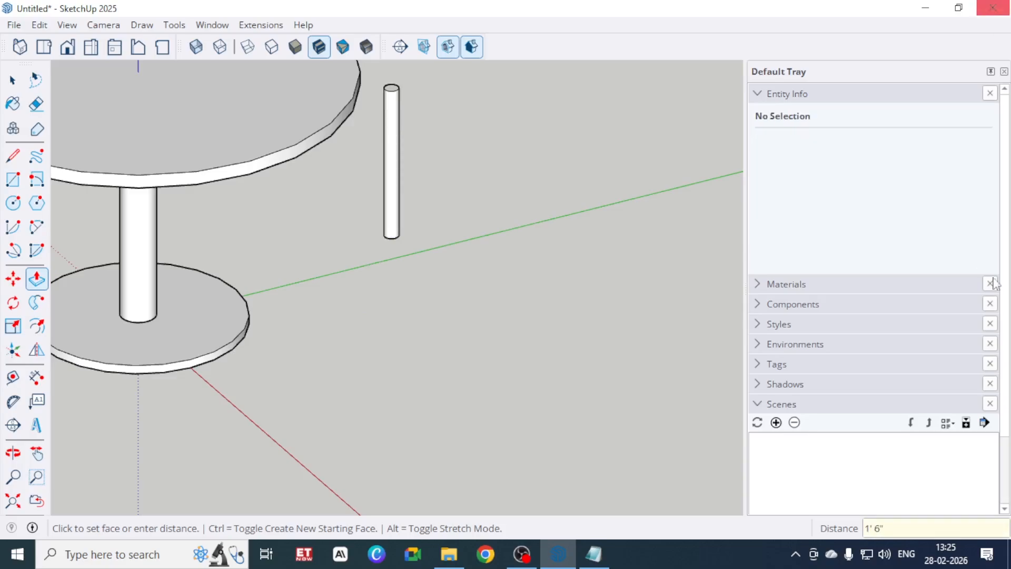
- Select the whole thin leg with all its faces and edges and make it a group
click(12, 81)
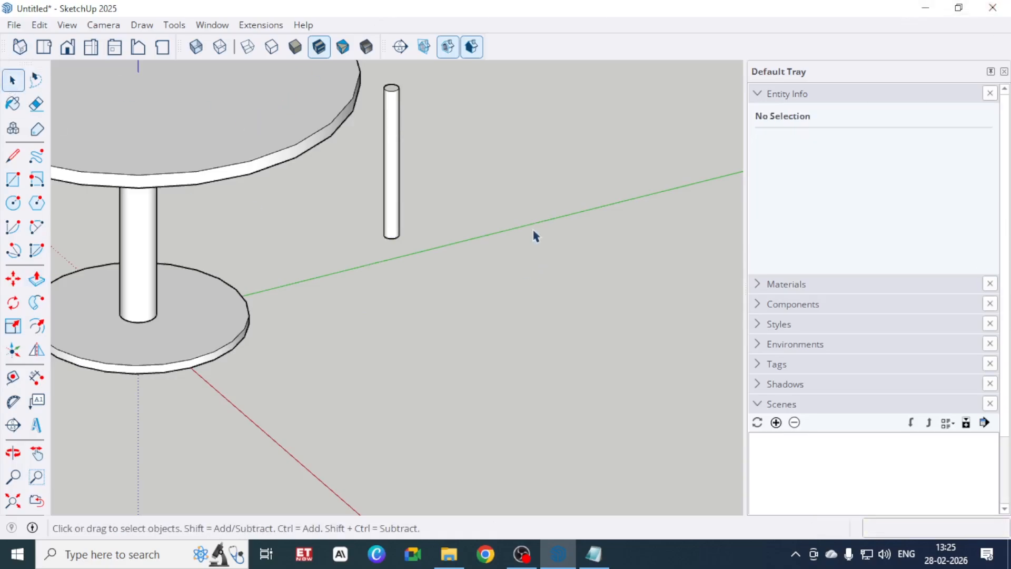
triple_click(398, 170)
right_click(397, 165)
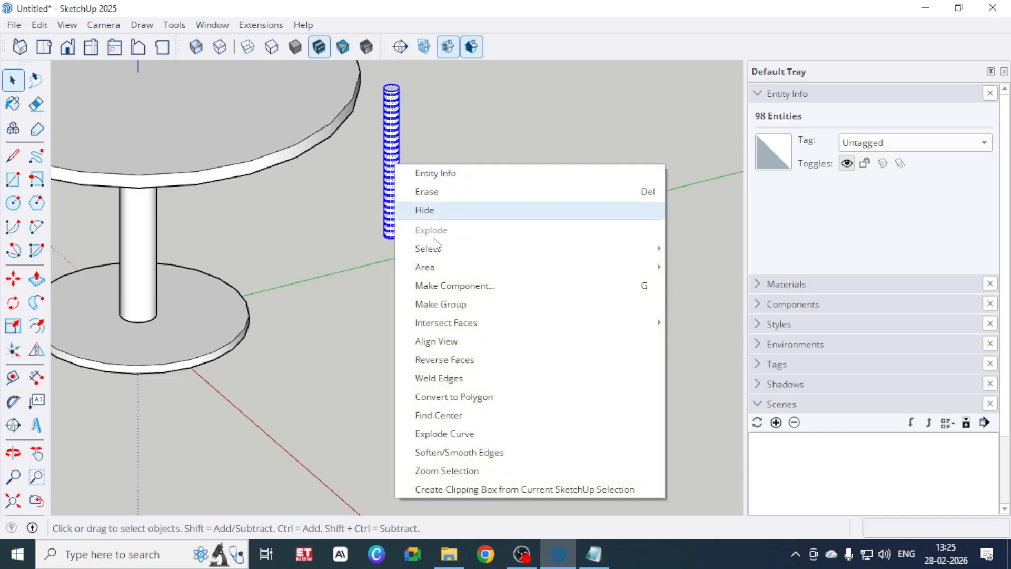
click(447, 304)
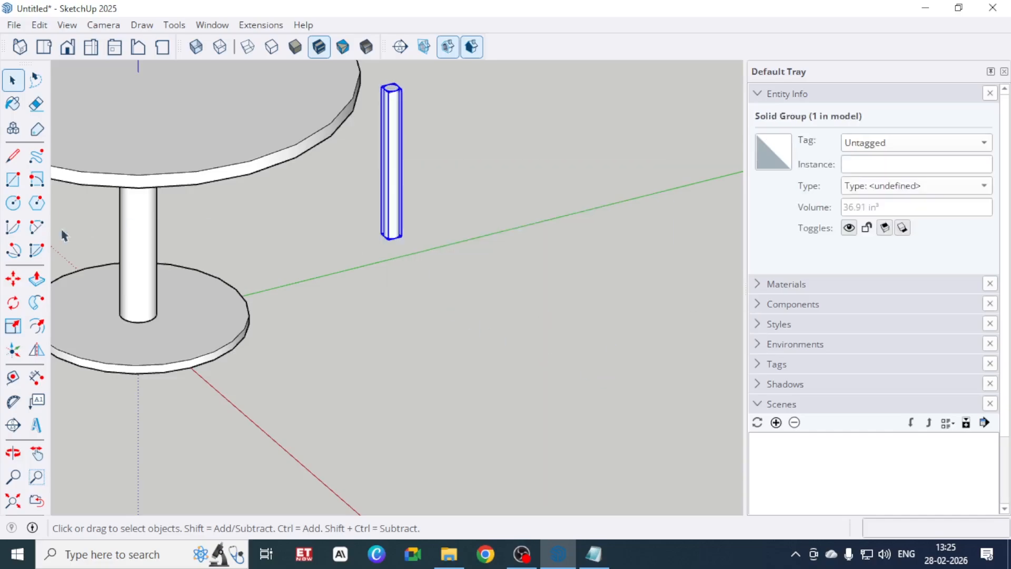
- Copy the thin leg 16" along the red axis, taking the centre of its bottom circle as the base point
click(13, 279)
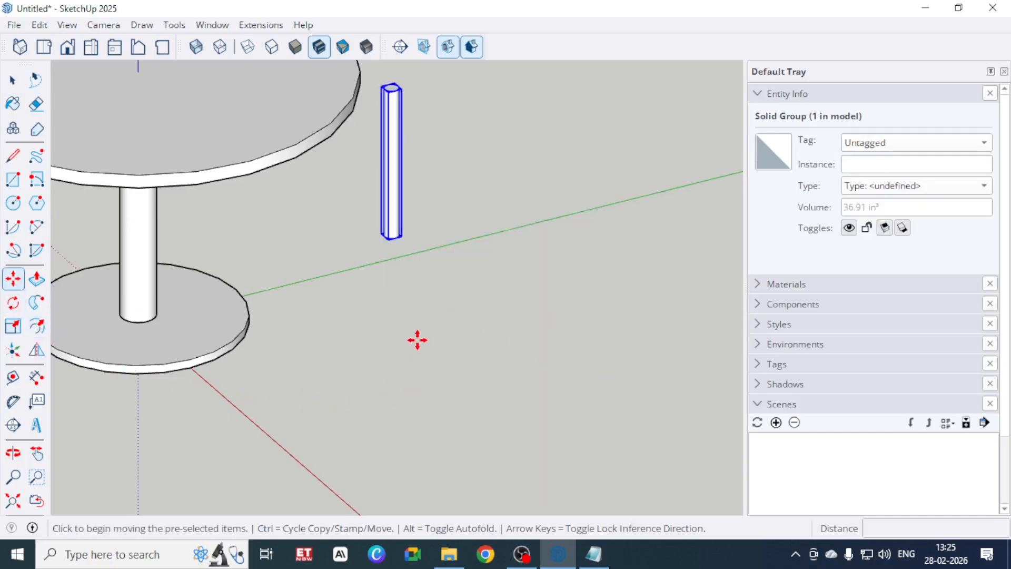
middle_drag(418, 341, 436, 3)
scroll(392, 425, up, 3)
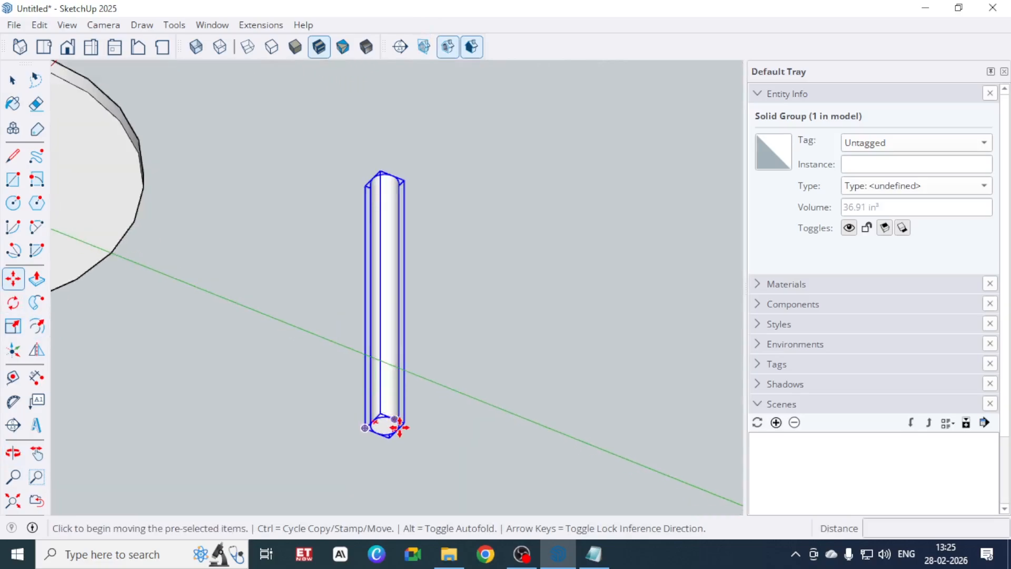
scroll(388, 425, up, 2)
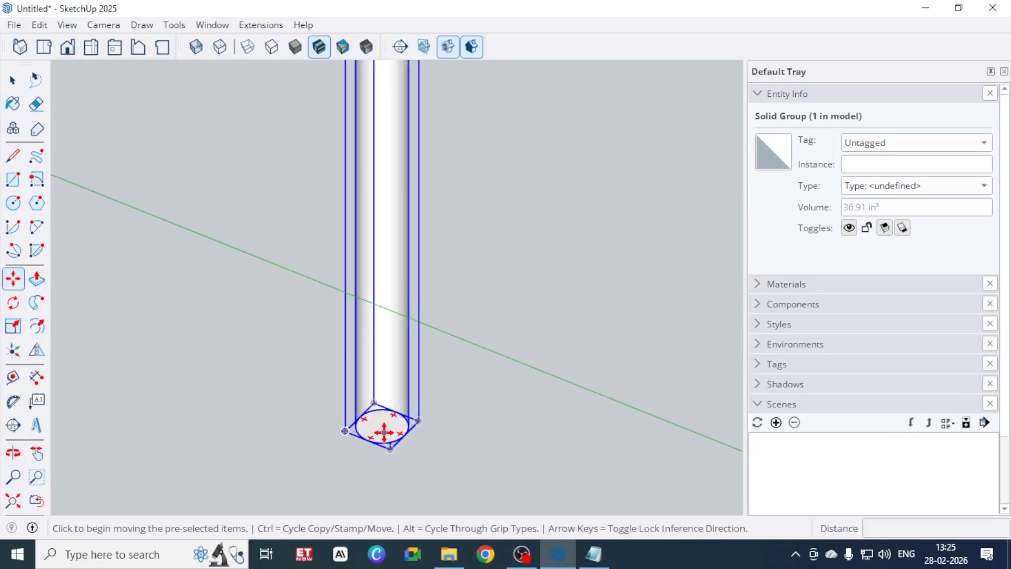
click(384, 425)
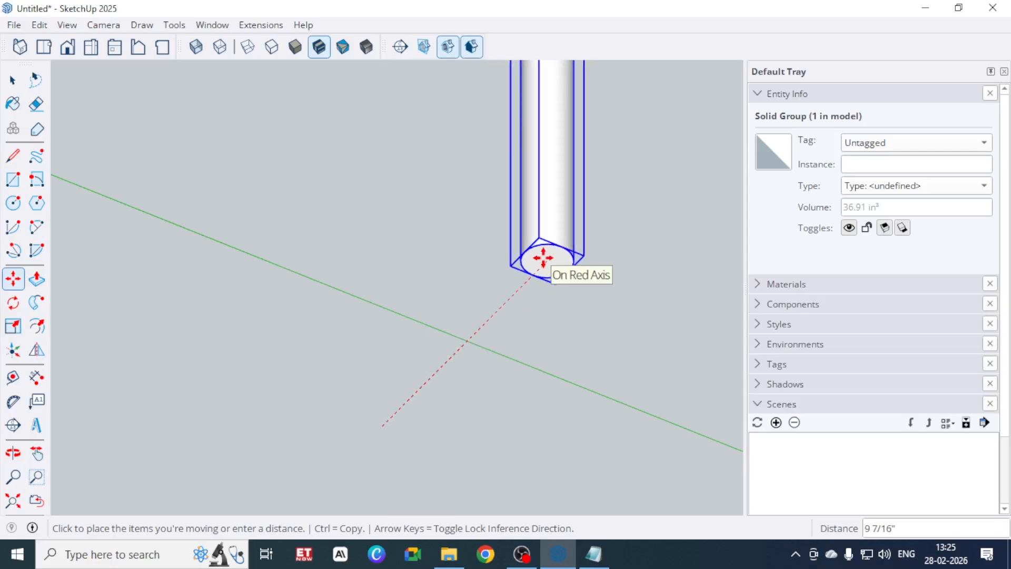
key(ctrl)
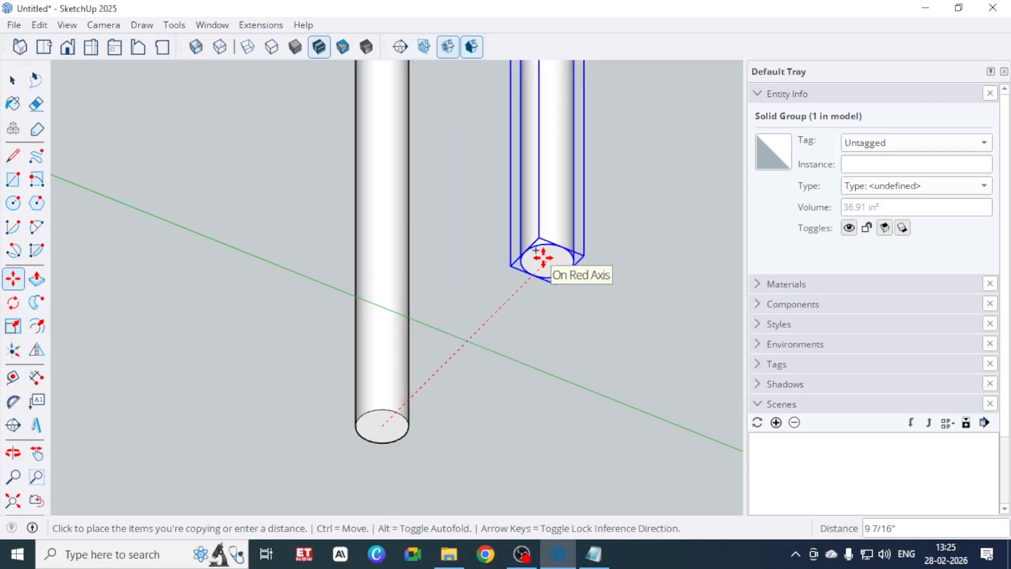
text(16)
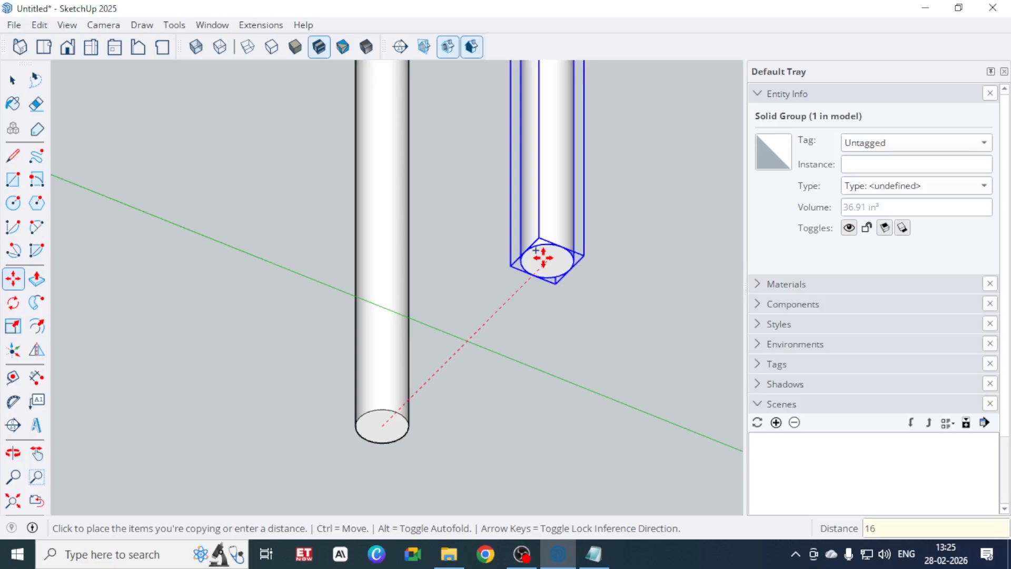
text(")
key(Return)
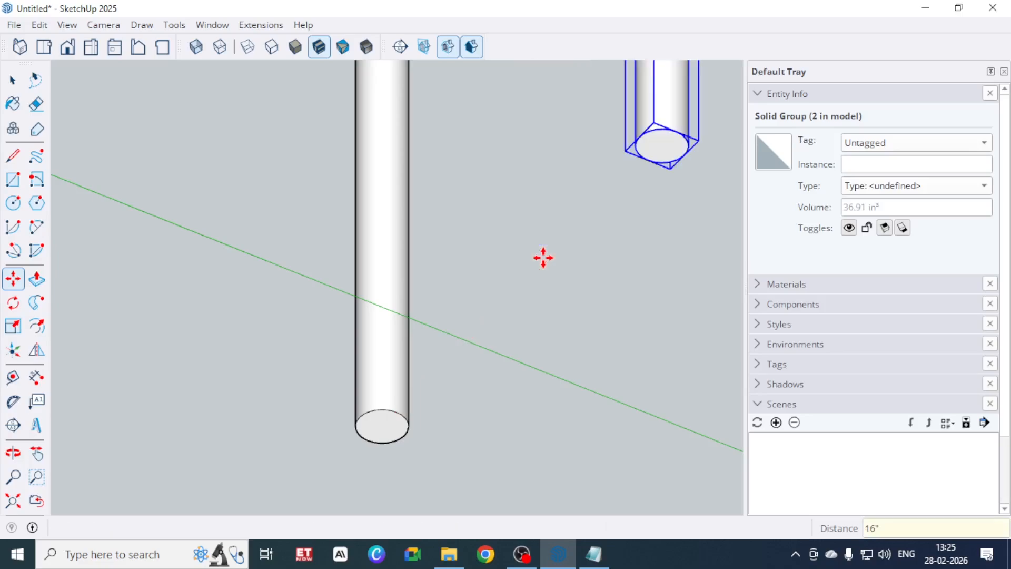
- Select both thin legs and copy them 16" along the green axis toward the table to make four legs
scroll(137, 206, down, 2)
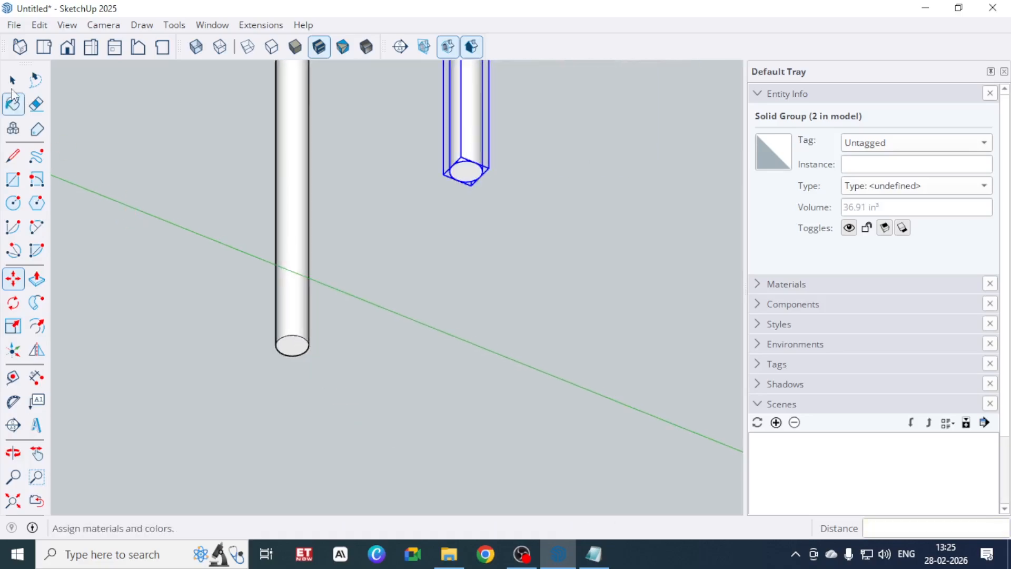
click(12, 81)
click(298, 251)
ctrl+click(472, 147)
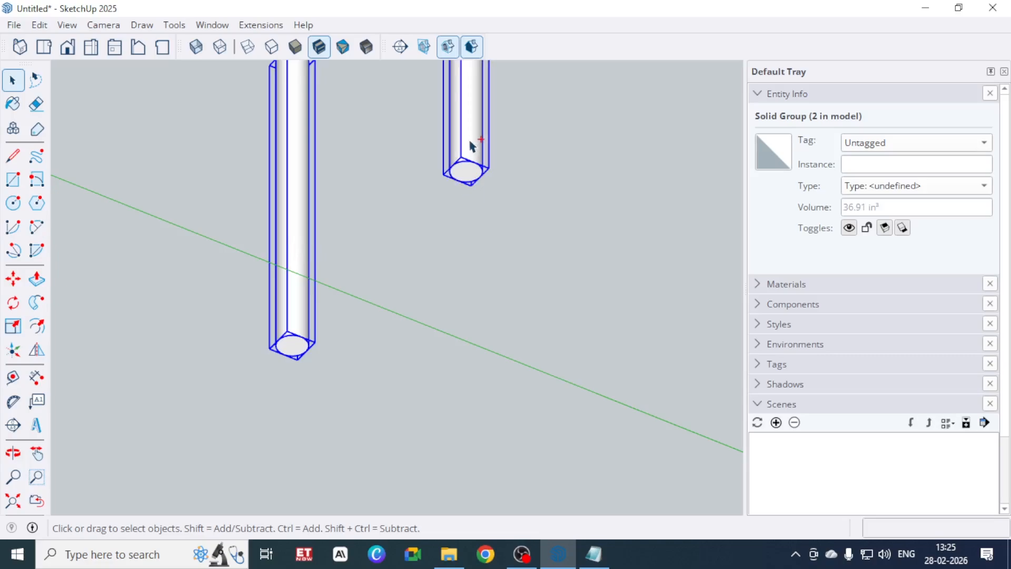
click(15, 283)
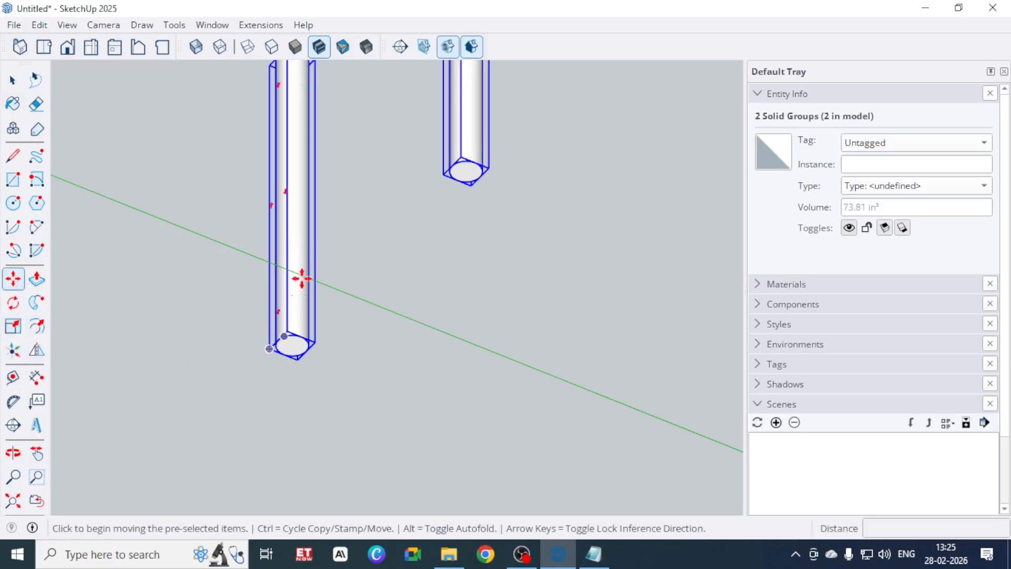
click(467, 170)
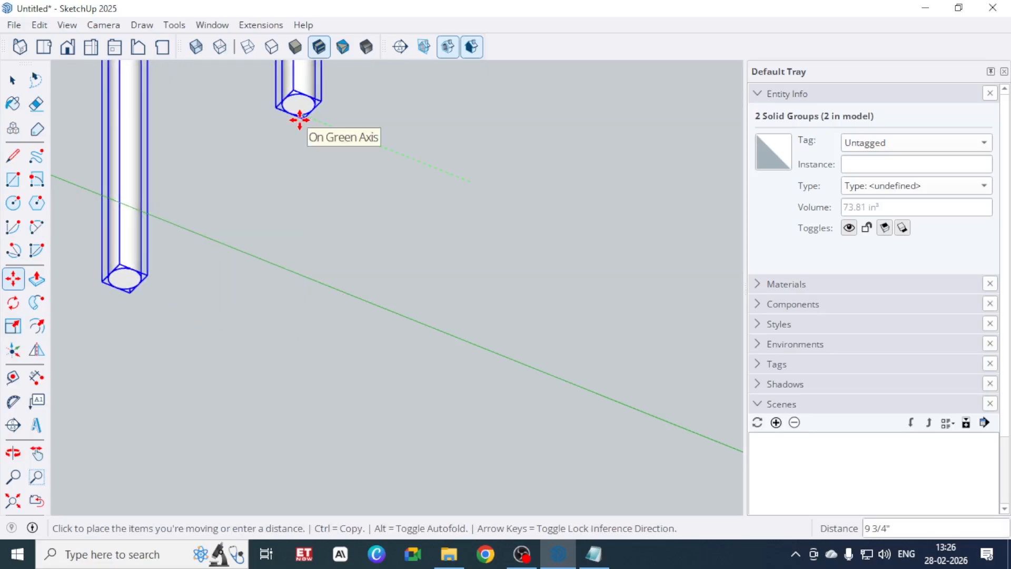
key(Up)
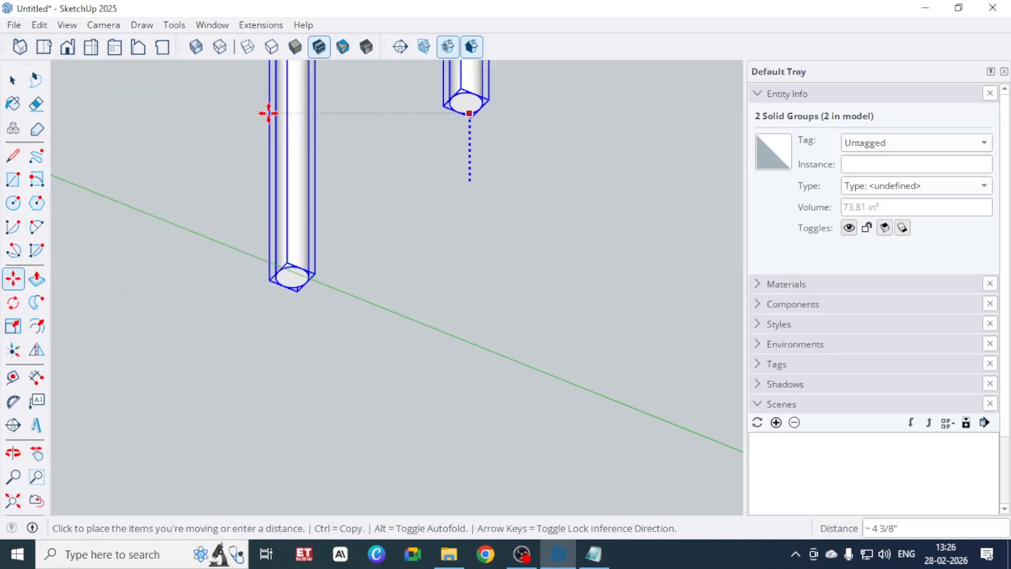
key(Down)
key(Left)
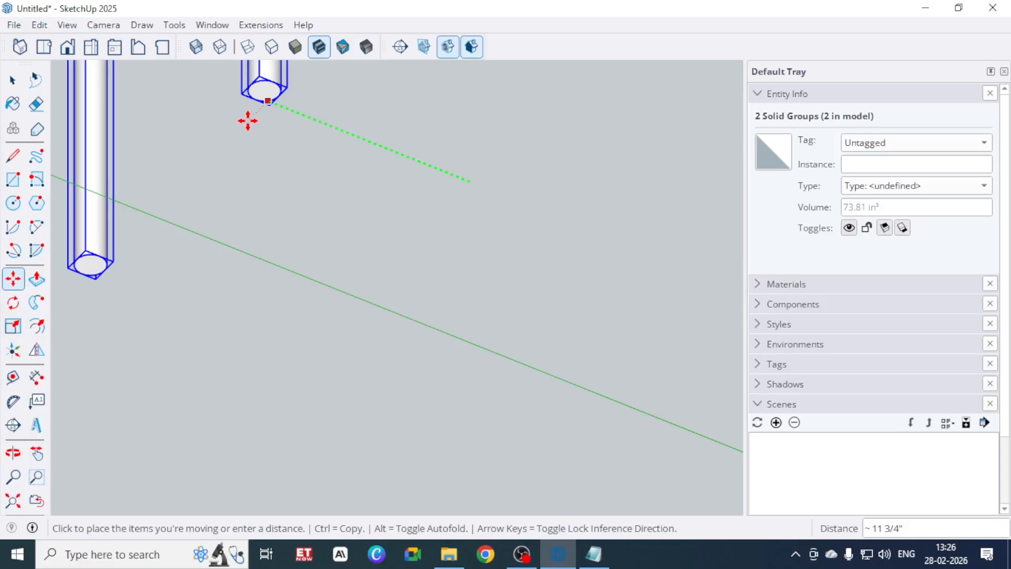
key(ctrl)
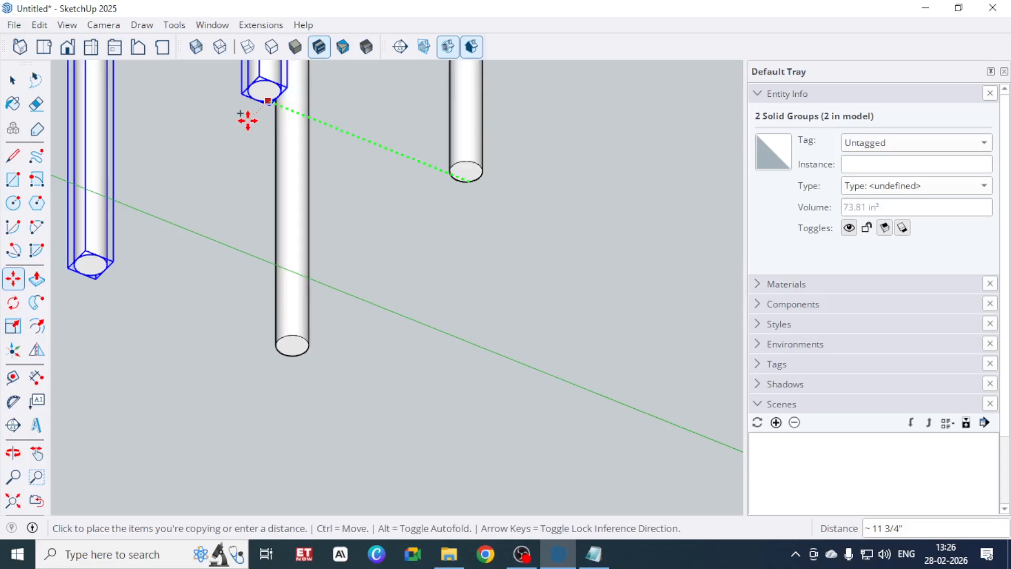
text(16)
key(Return)
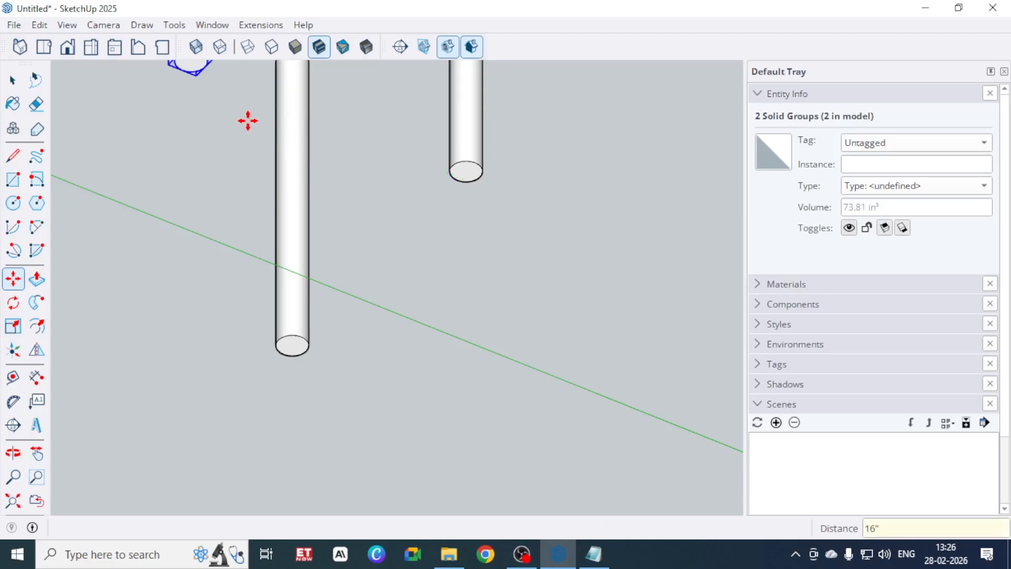
- In the Left view, draw a thin upright rectangle on top of the legs, spanning from one leg's outer edge to the other's
scroll(250, 222, down, 5)
middle_drag(287, 170, 143, 183)
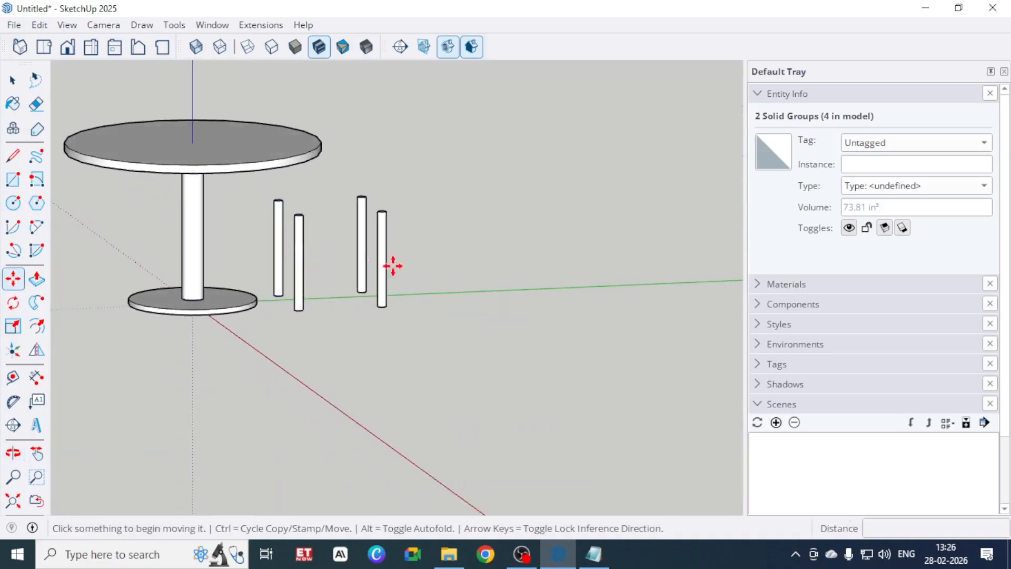
middle_drag(384, 239, 337, 215)
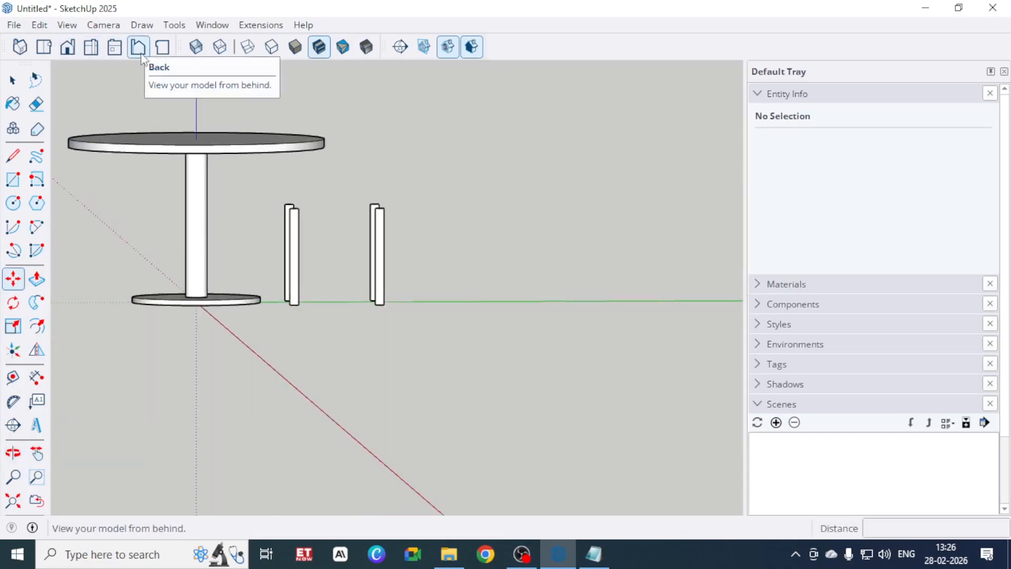
click(114, 46)
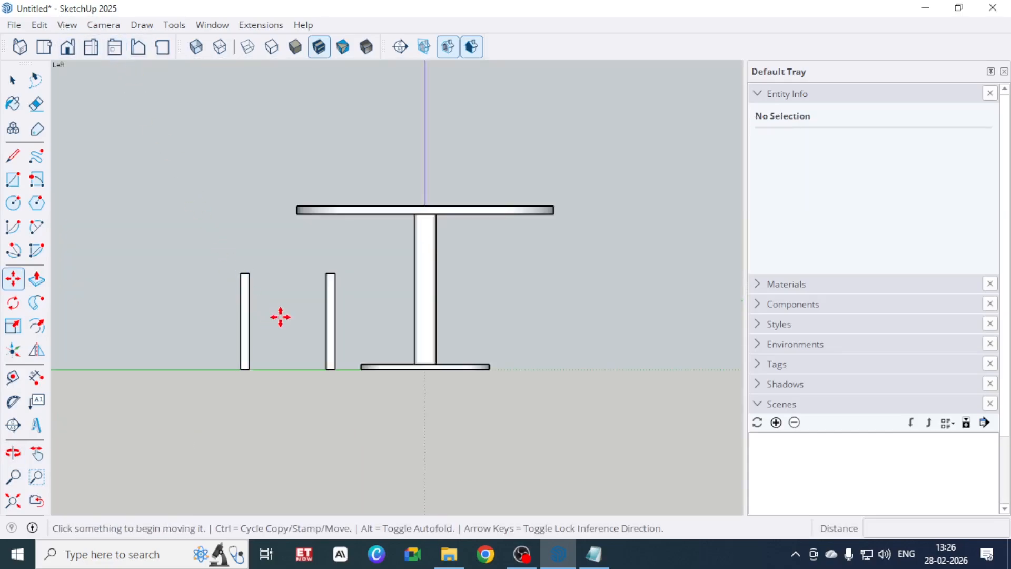
scroll(296, 273, up, 3)
scroll(310, 277, up, 3)
scroll(501, 300, down, 2)
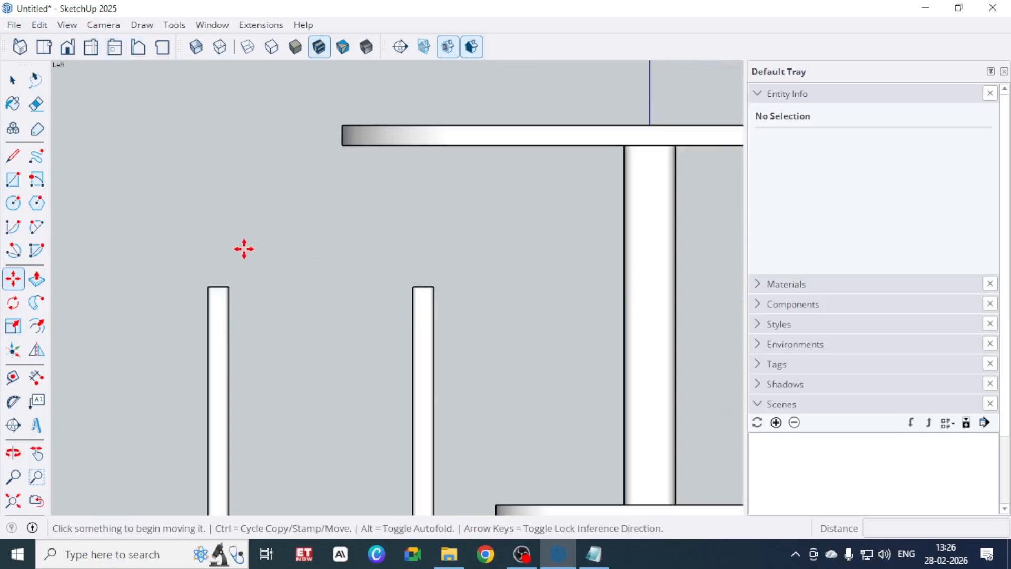
scroll(243, 248, up, 1)
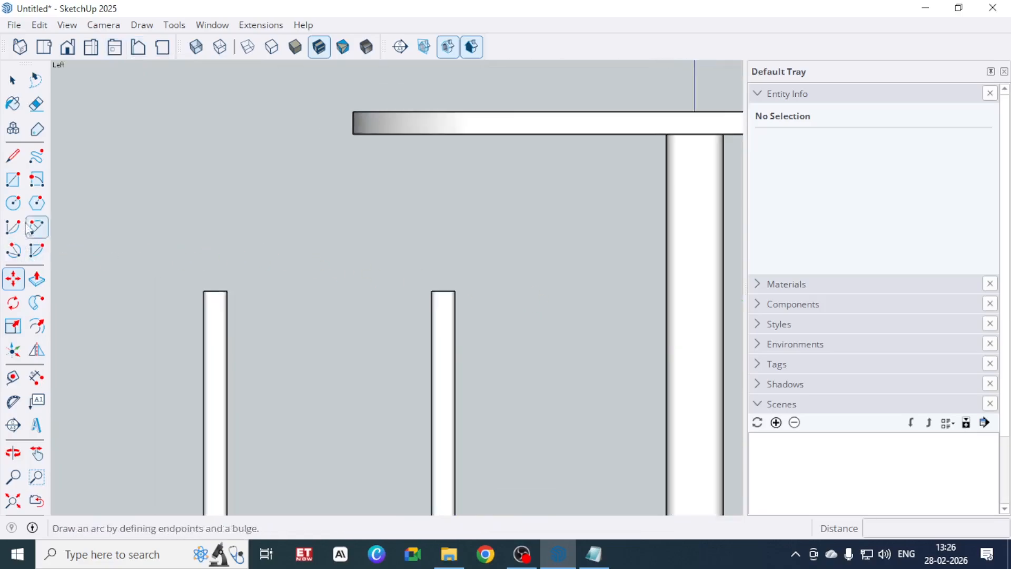
click(13, 180)
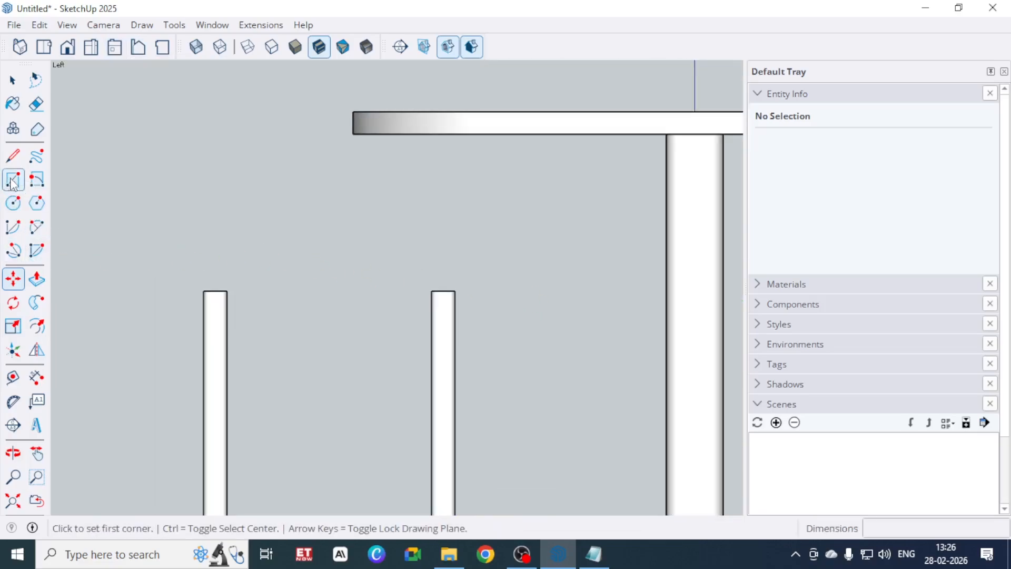
click(204, 290)
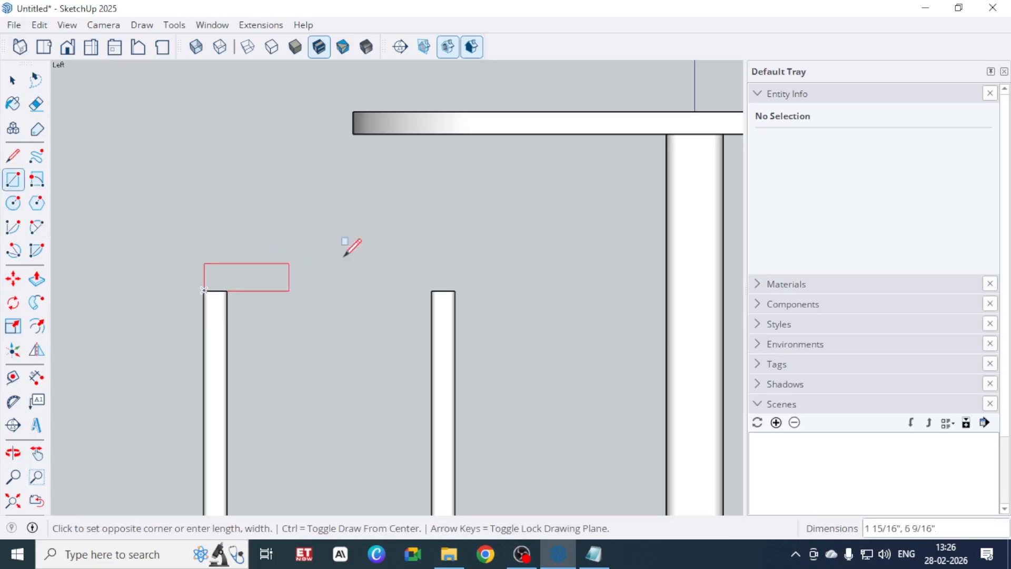
click(457, 274)
- Push/Pull the thin rectangle on top of the two legs by 1" to give it depth
scroll(357, 239, down, 5)
middle_drag(311, 248, 560, 361)
scroll(274, 263, up, 3)
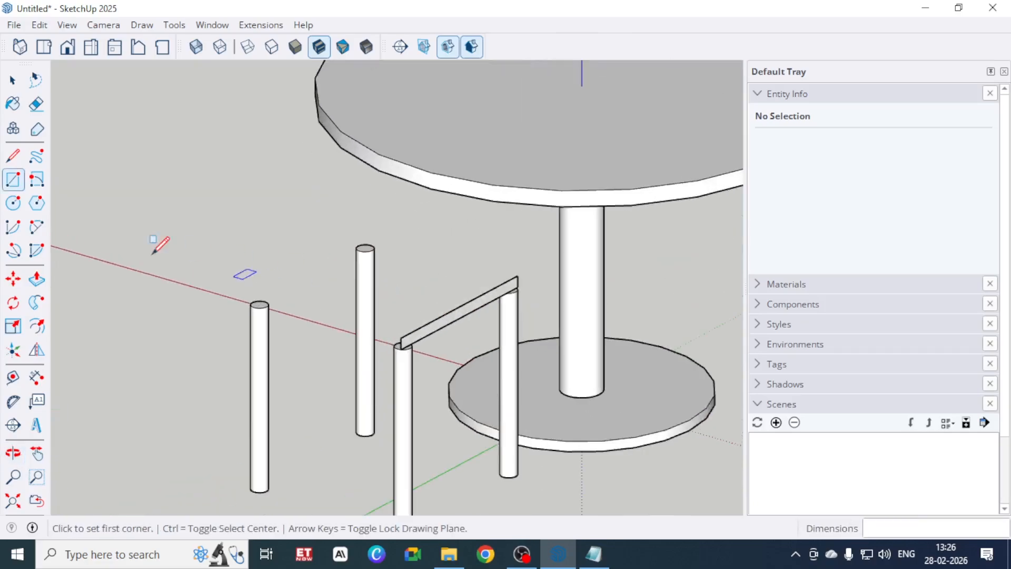
click(35, 287)
click(448, 329)
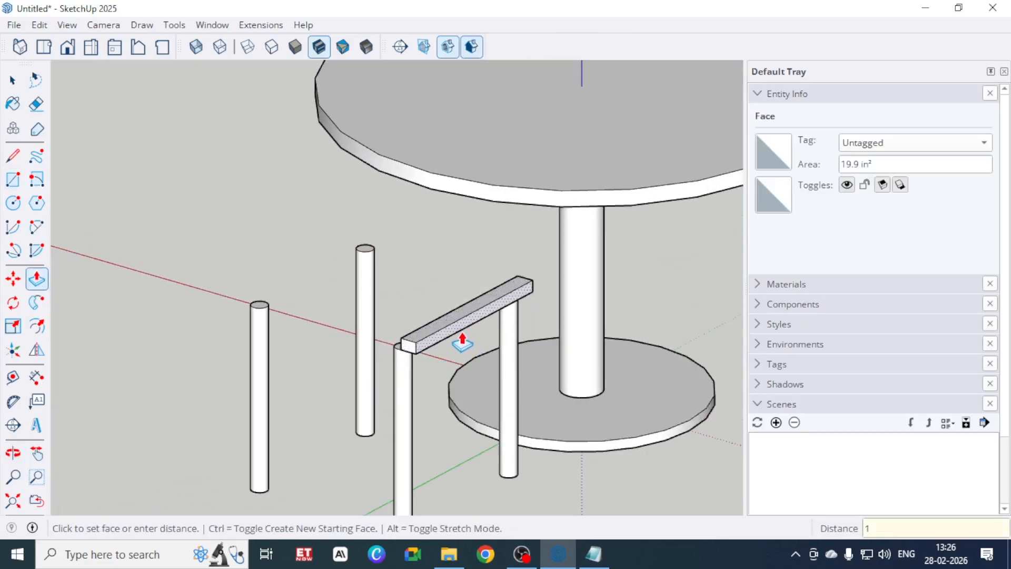
key(Return)
- Extend the strip's opposite long face 1' 5" across the other two legs, plus another 5/16", to form the seat slab
middle_drag(582, 396, 478, 282)
click(490, 266)
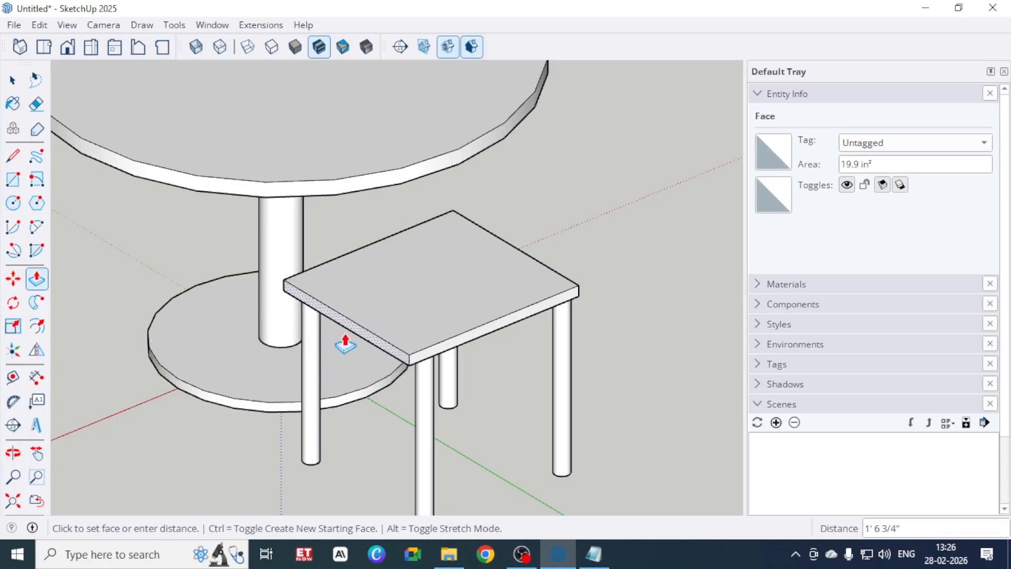
key(Return)
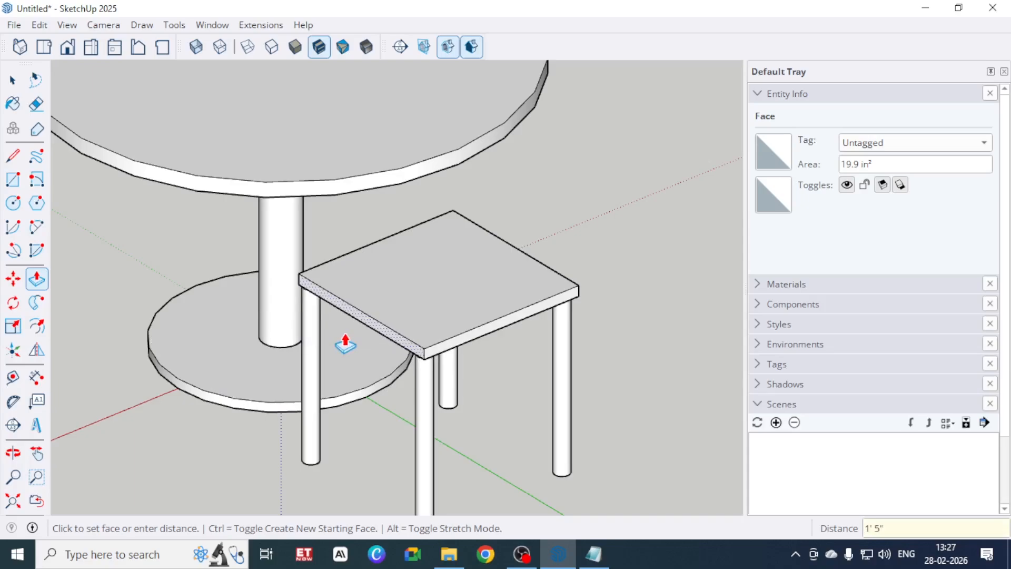
click(375, 335)
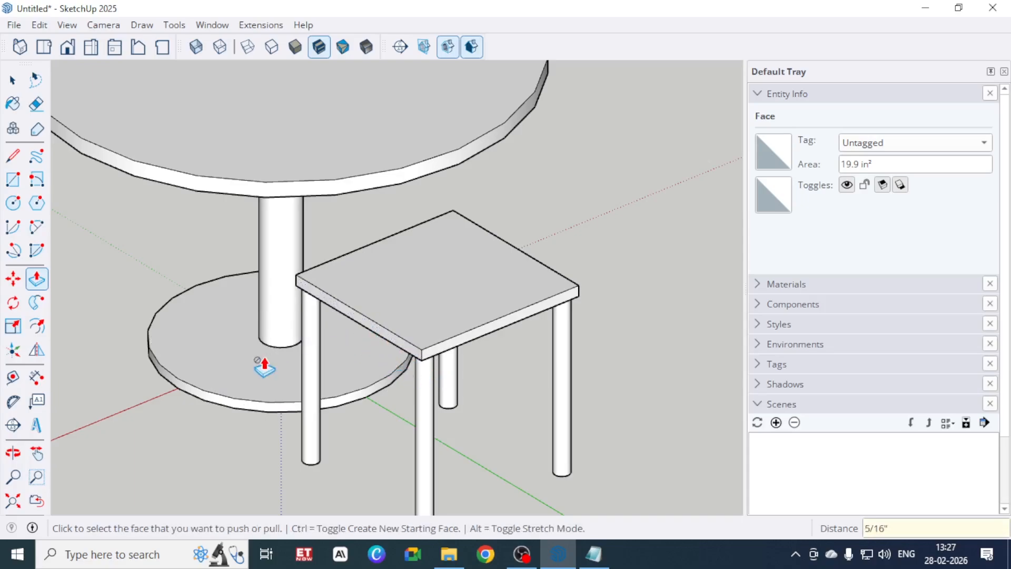
- Extend the seat slab's side facing away from the table outward by 1"
click(474, 338)
text(1)
key(Return)
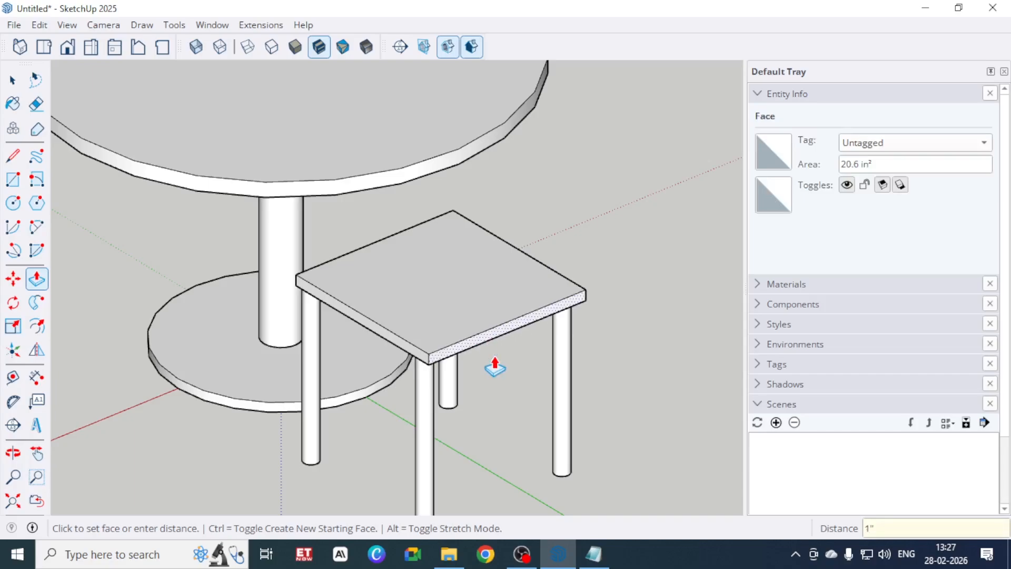
- Select the whole seat slab with all its faces and edges and make it a group
middle_drag(240, 291, 609, 130)
key(space)
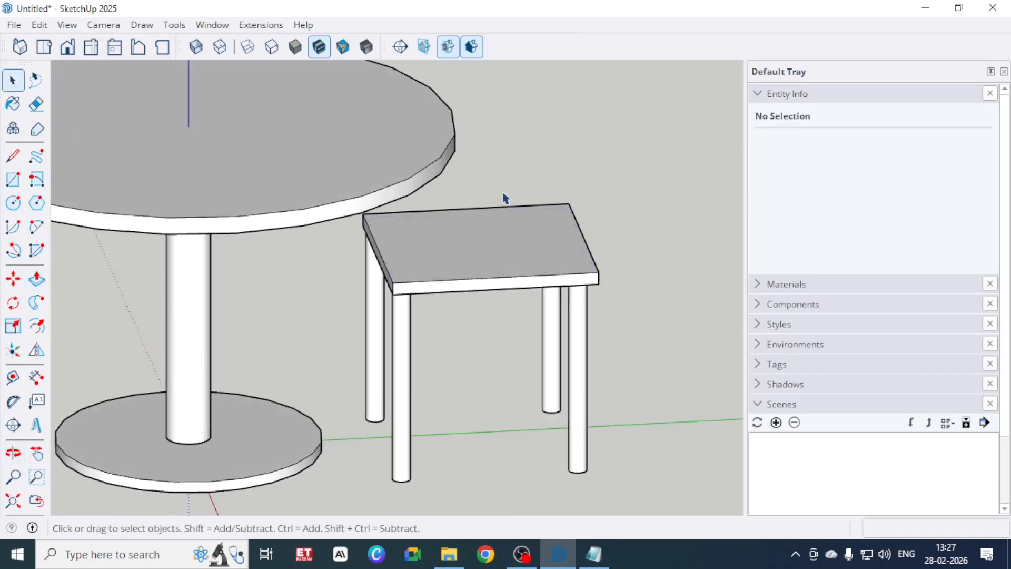
scroll(504, 197, down, 3)
triple_click(485, 250)
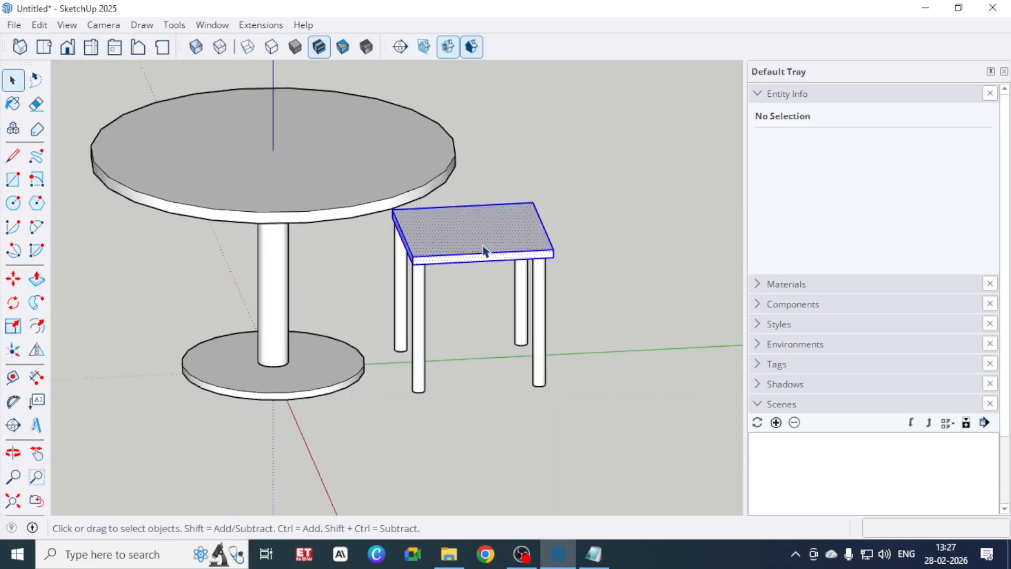
right_click(483, 246)
click(528, 385)
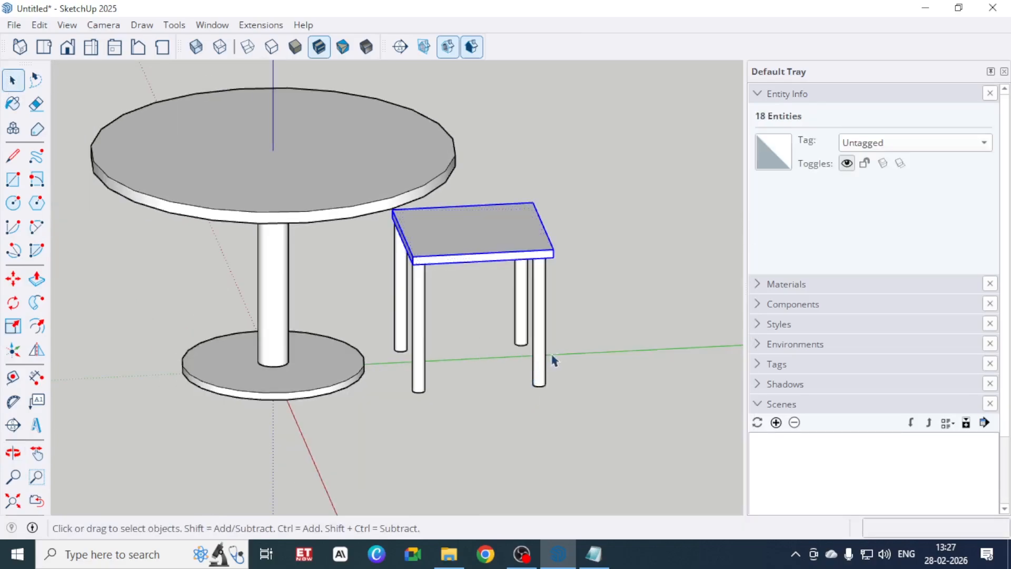
- Select the seat slab together with its four legs and combine them into one group
click(571, 395)
middle_drag(571, 395, 397, 219)
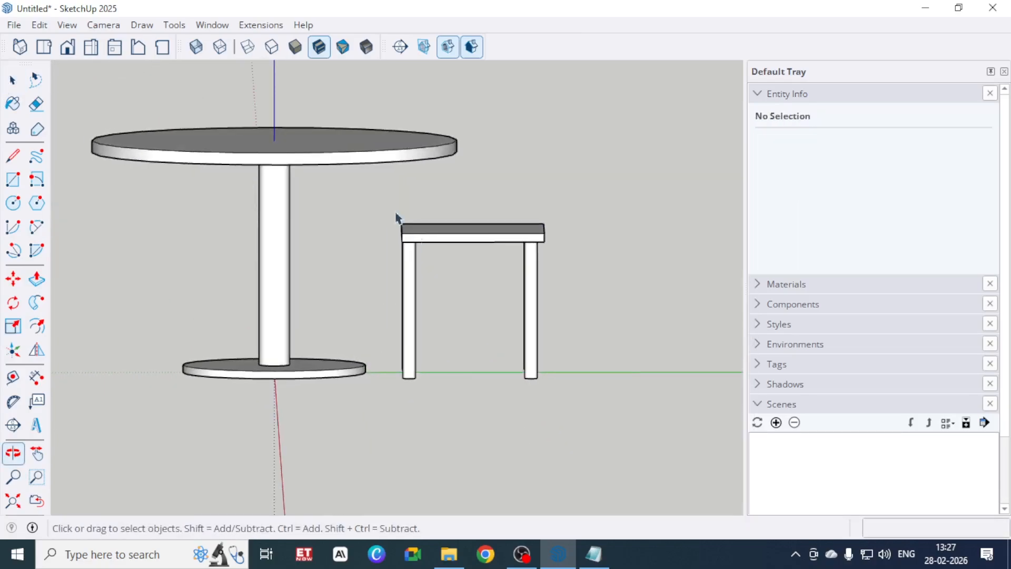
drag(381, 201, 610, 424)
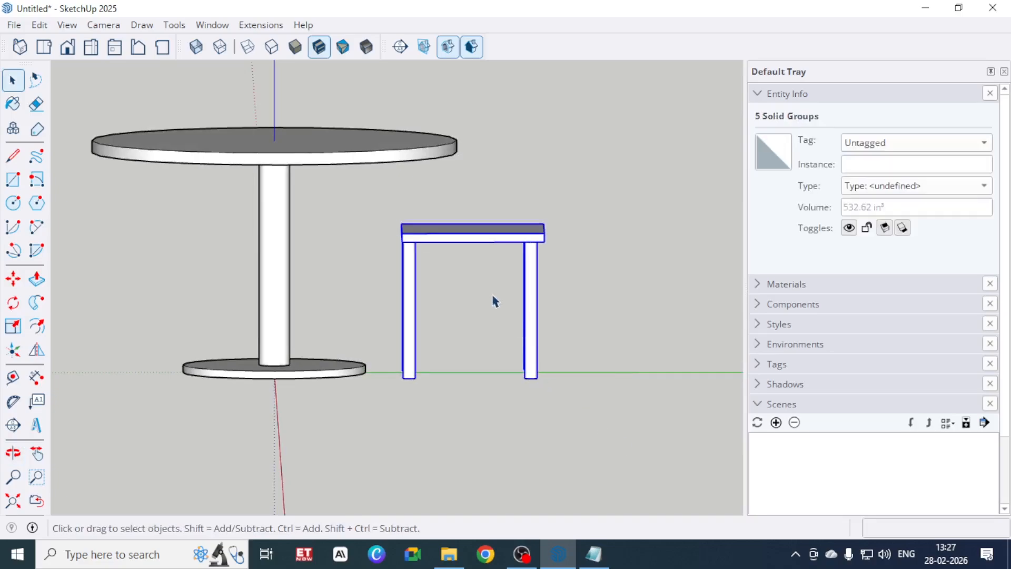
middle_drag(494, 301, 558, 350)
right_click(509, 234)
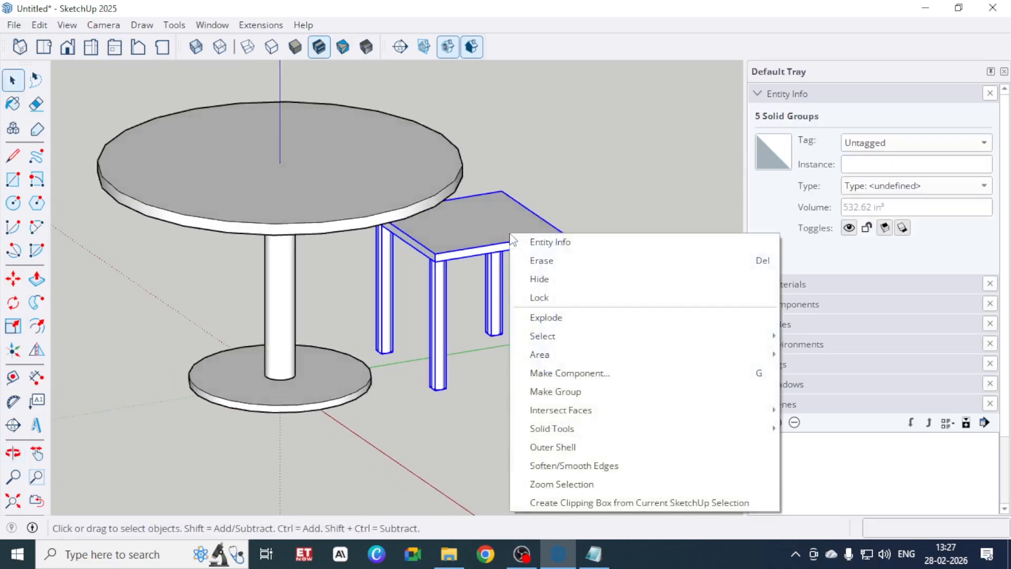
click(584, 392)
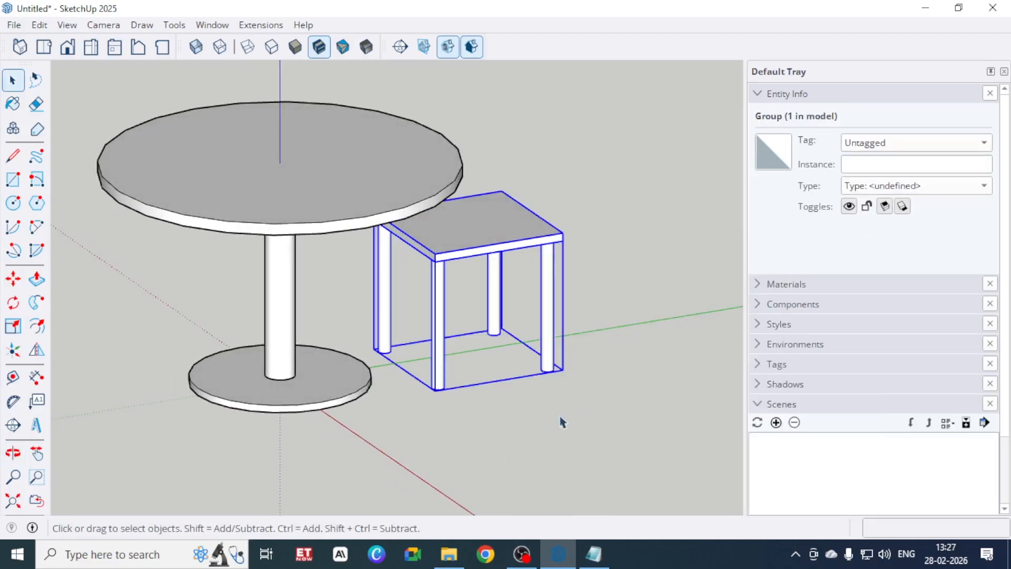
- In top view, move the seat group about 3" sideways so the midpoint of its outer edge lies on the green axis
scroll(479, 330, down, 3)
click(162, 285)
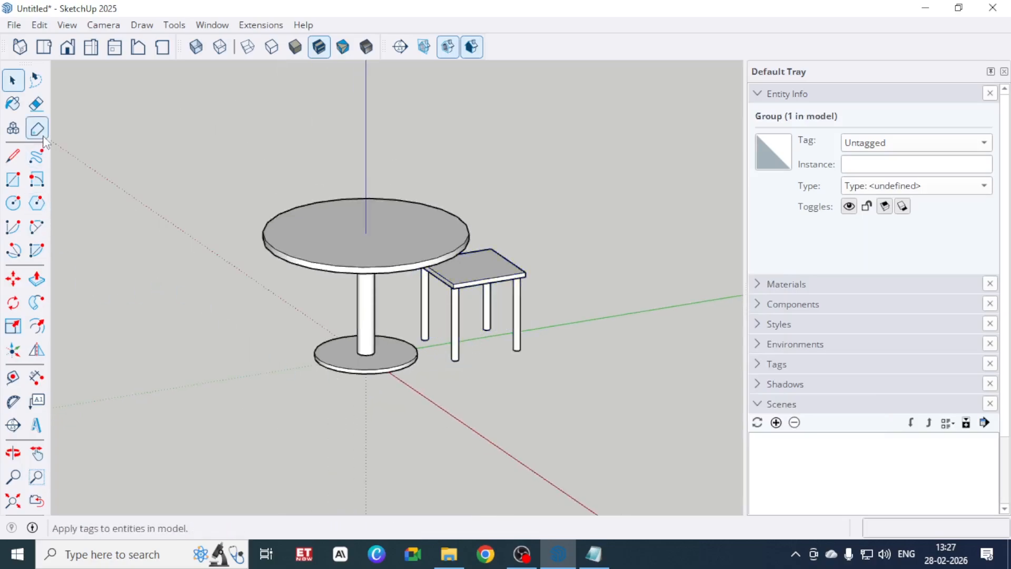
click(45, 49)
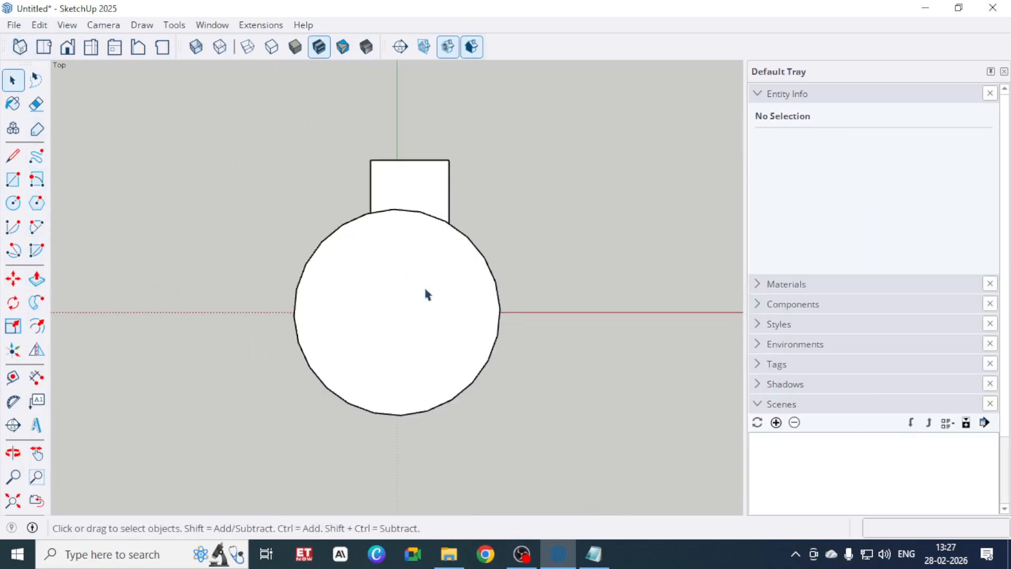
drag(314, 189, 356, 222)
key(m)
key(space)
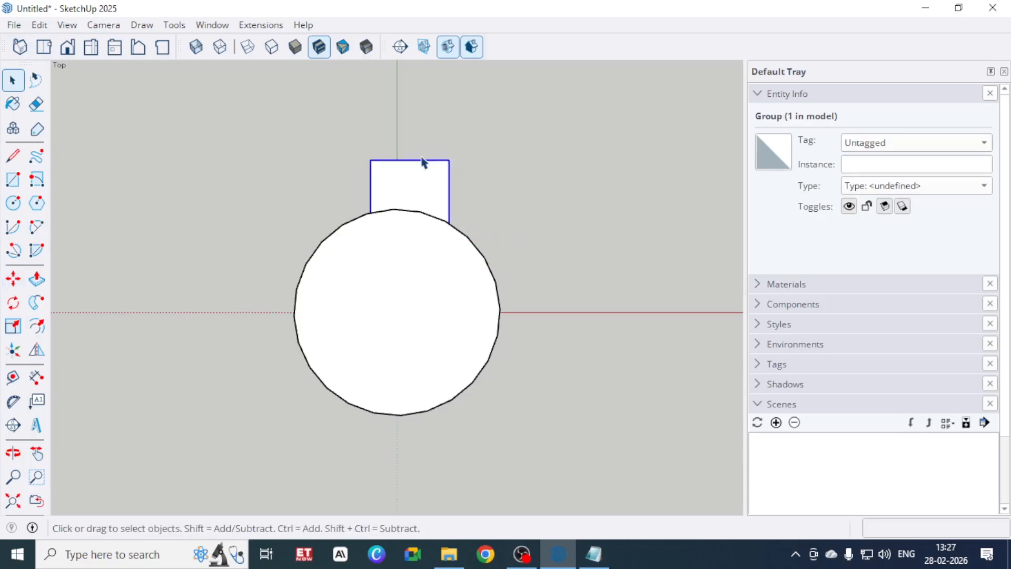
click(14, 276)
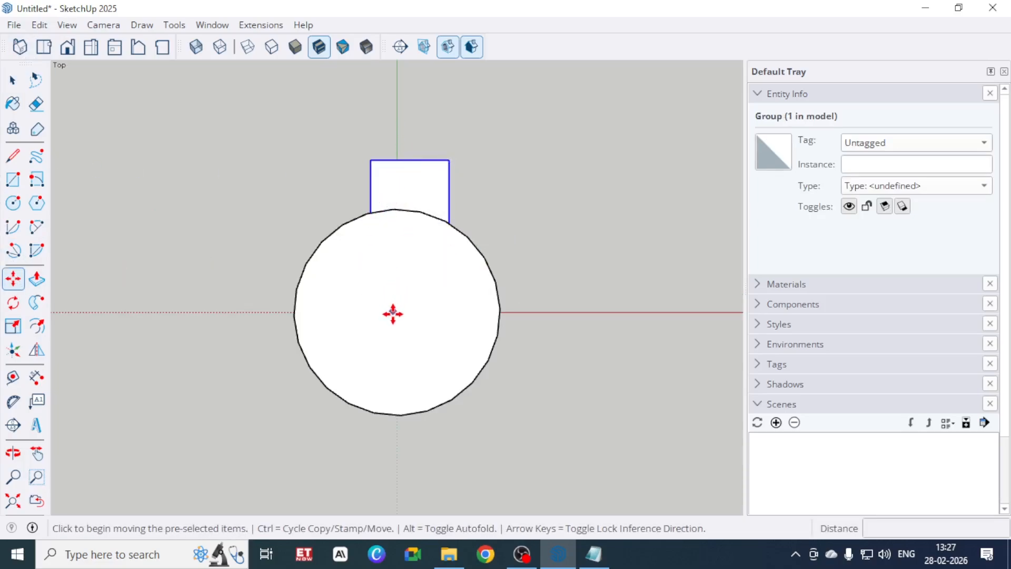
click(410, 161)
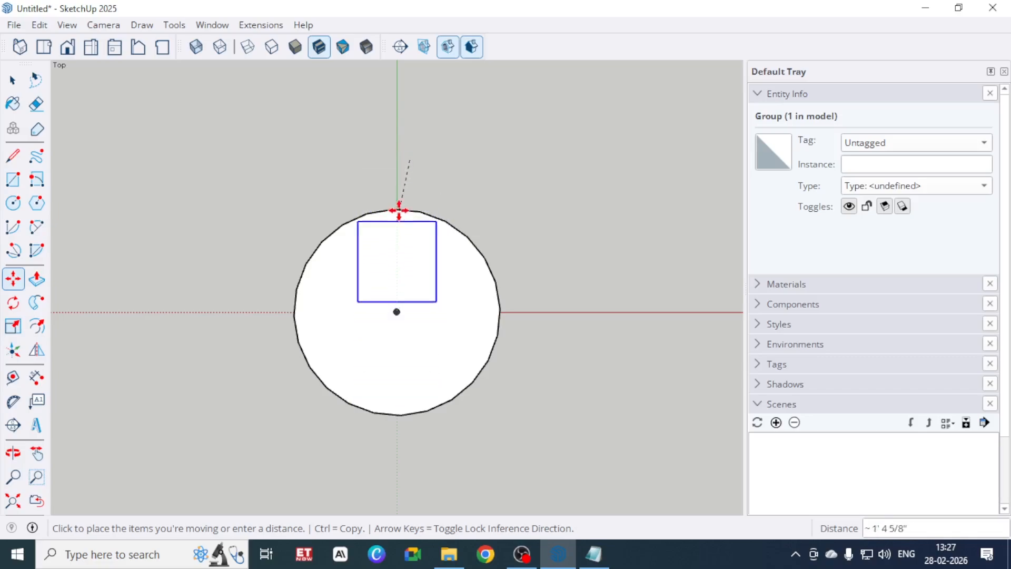
click(400, 160)
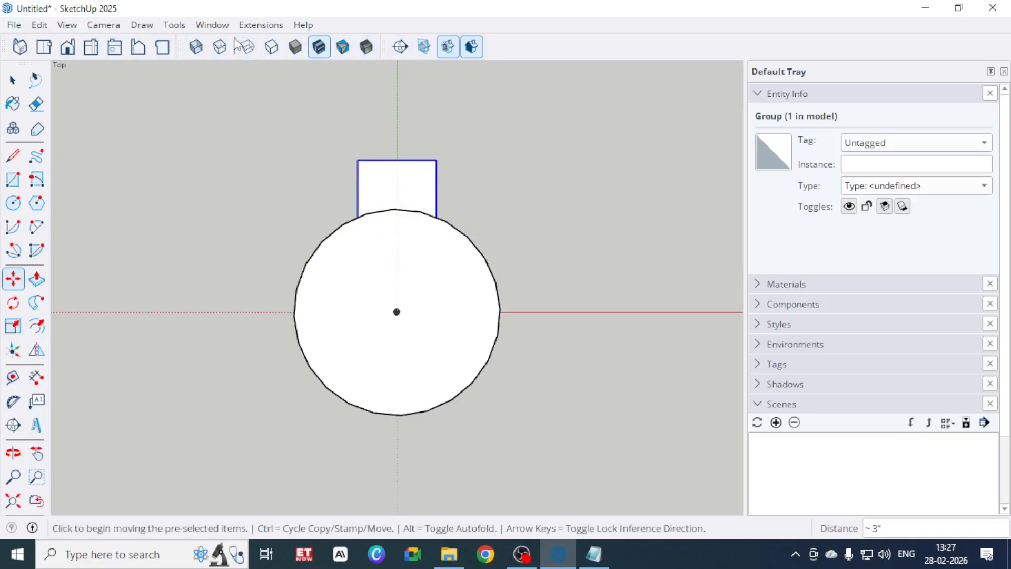
- In wireframe display, move the seat group 3 1/2" away from the table along the green axis, and restore the shaded display
click(271, 47)
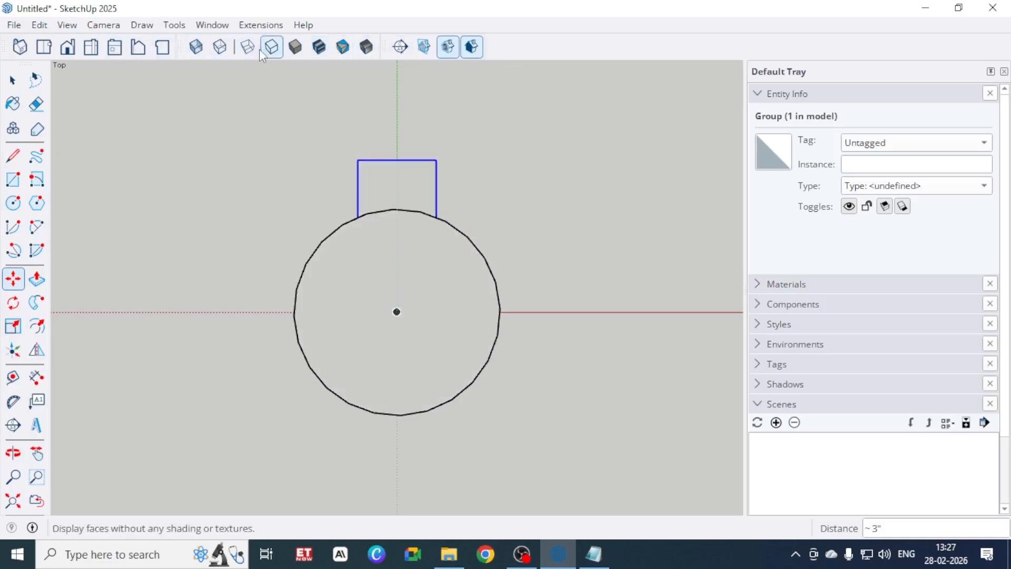
click(249, 47)
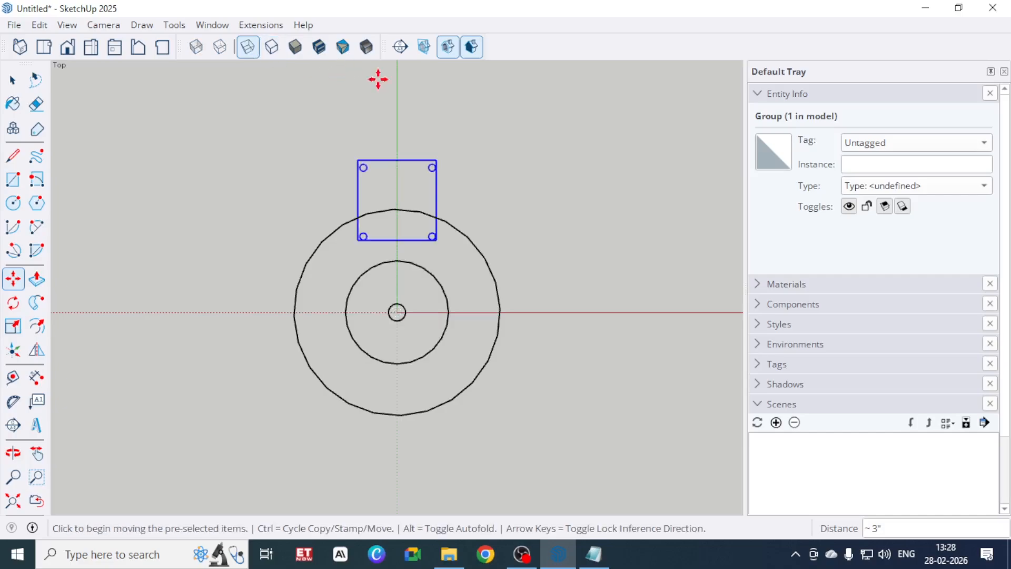
click(435, 157)
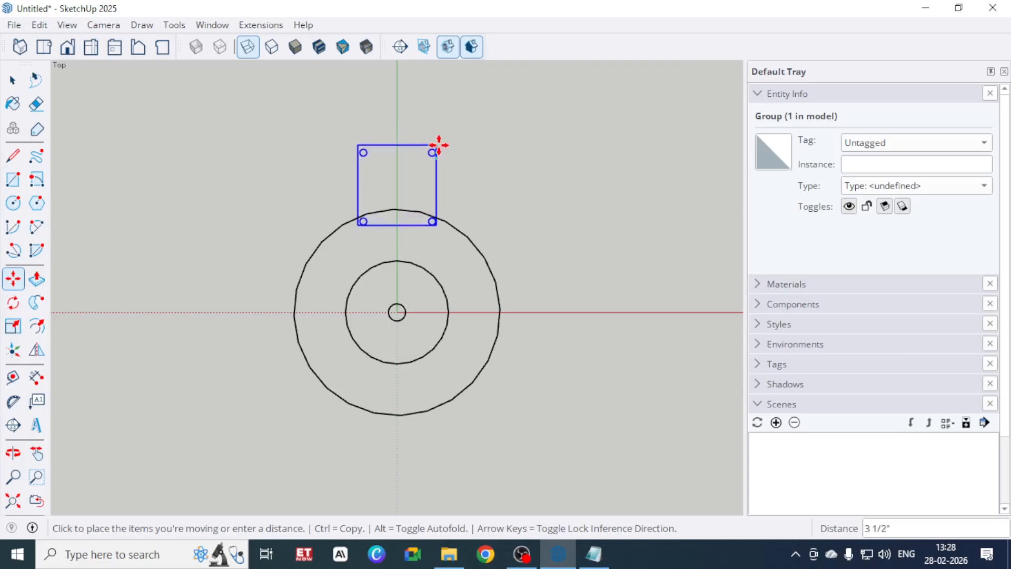
click(439, 145)
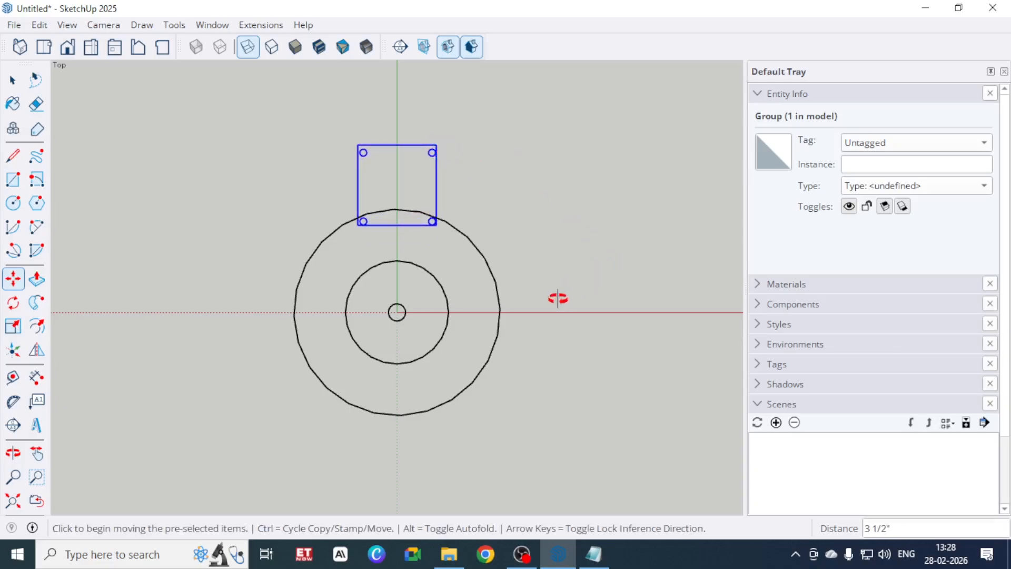
middle_drag(558, 299, 478, 346)
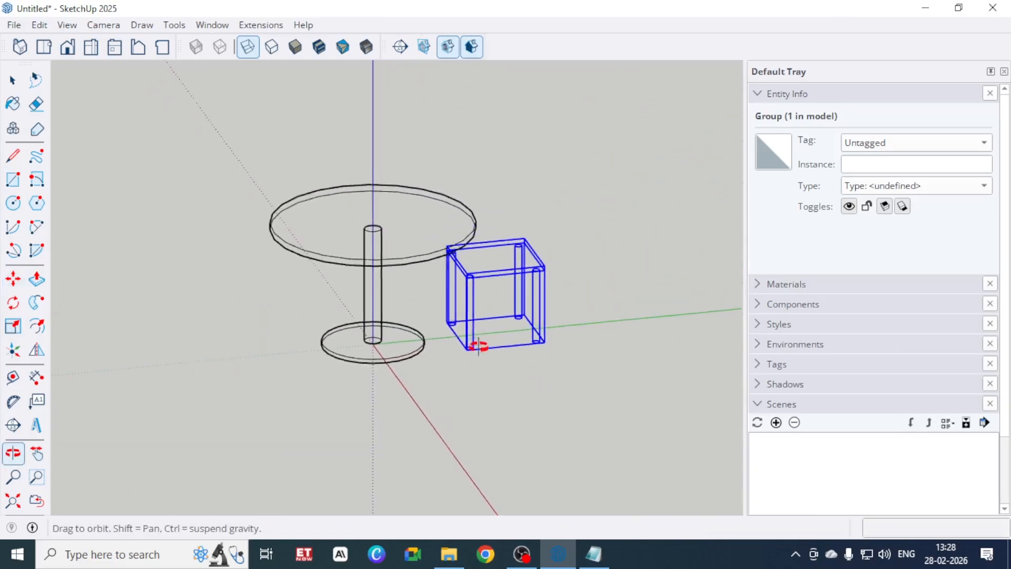
click(94, 48)
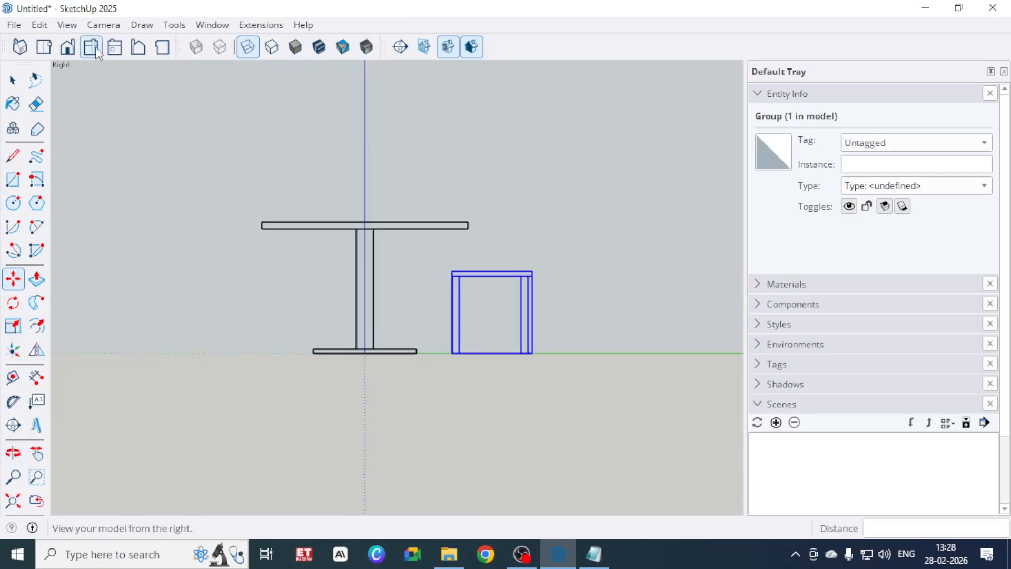
click(42, 50)
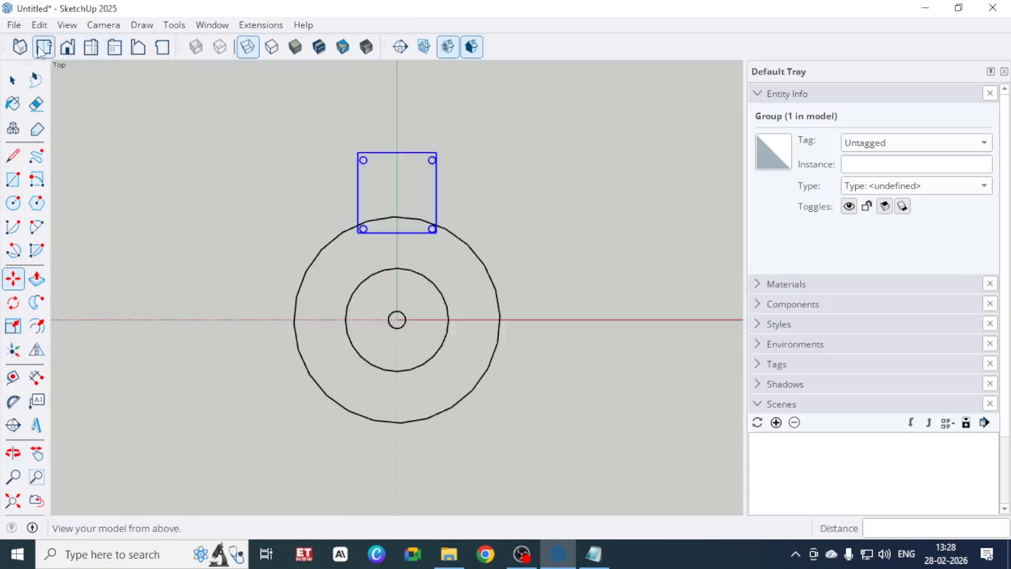
click(74, 49)
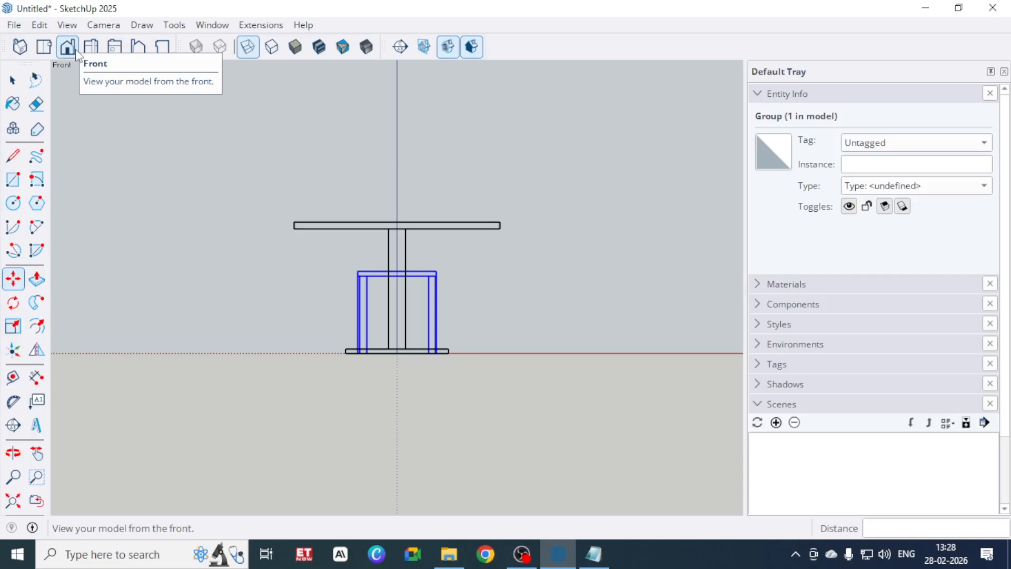
click(20, 47)
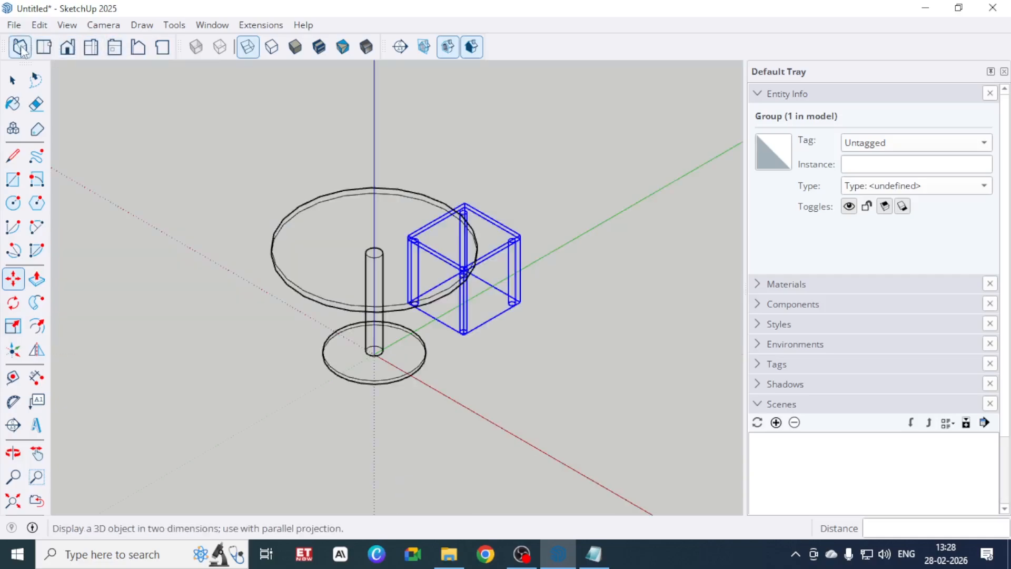
click(319, 47)
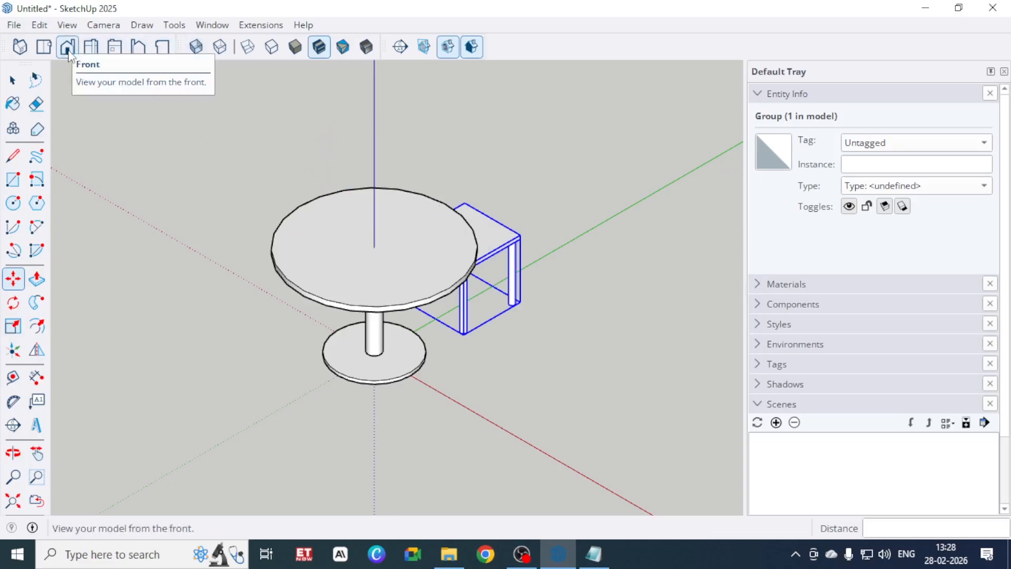
- Rotate a copy of the seat group 90° about the table's centre and repeat it as *3 for three copies around the table
click(44, 47)
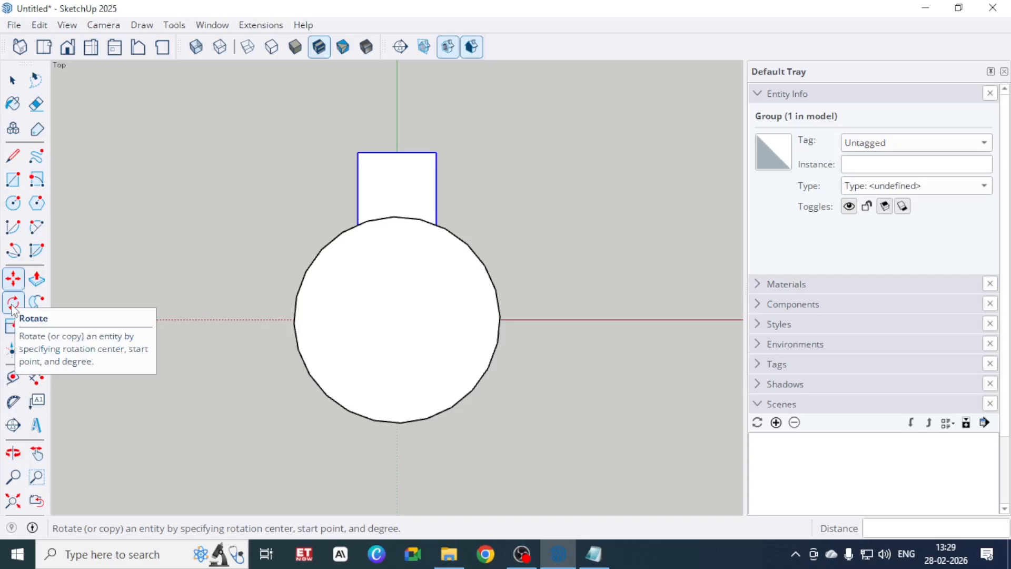
click(12, 303)
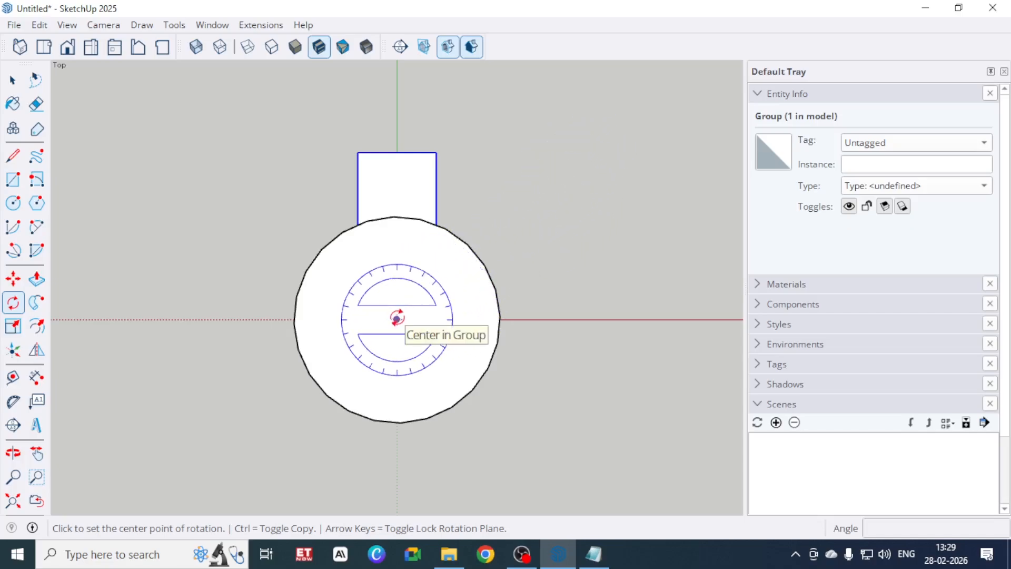
click(398, 317)
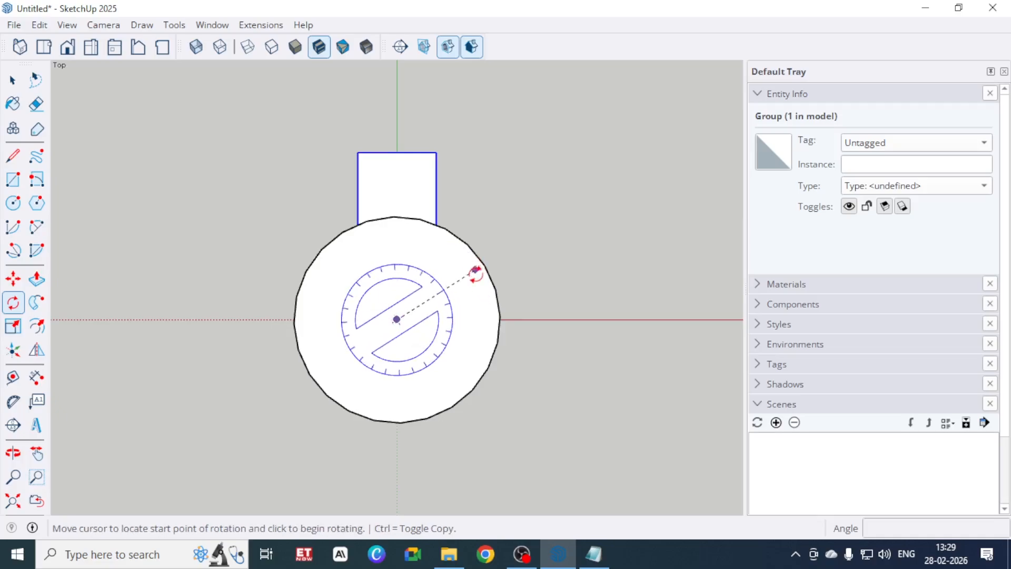
click(544, 323)
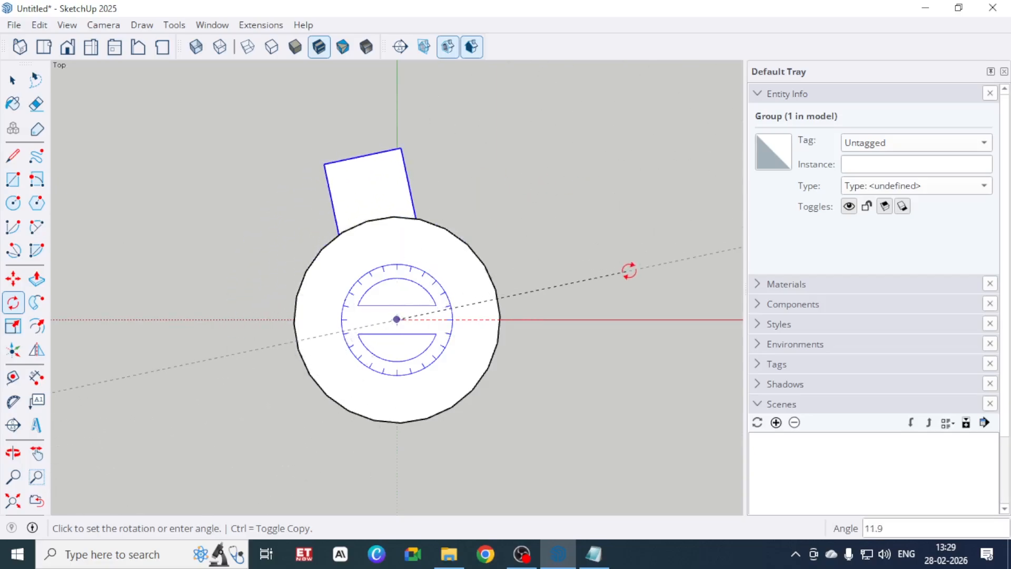
key(ctrl)
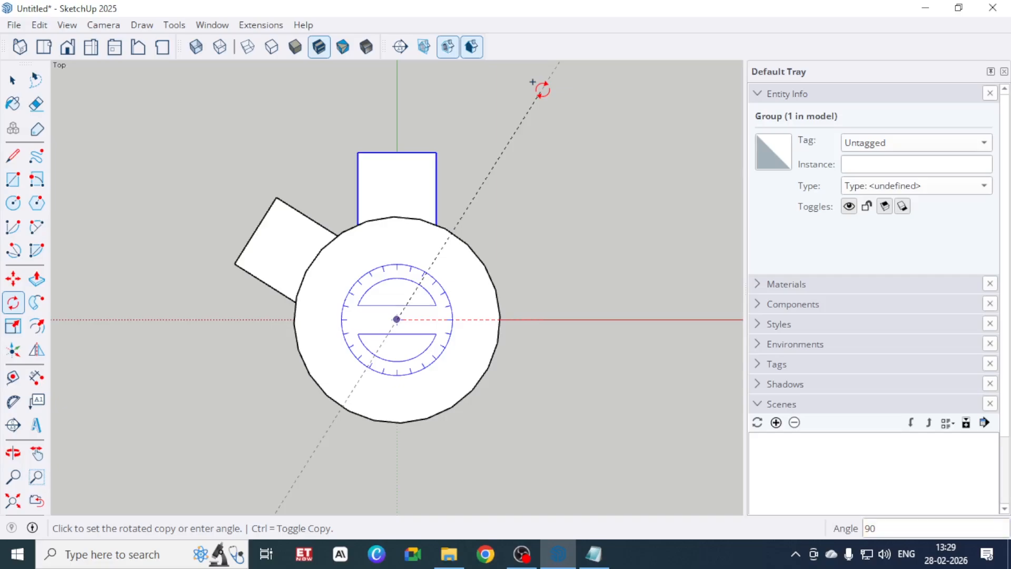
key(Return)
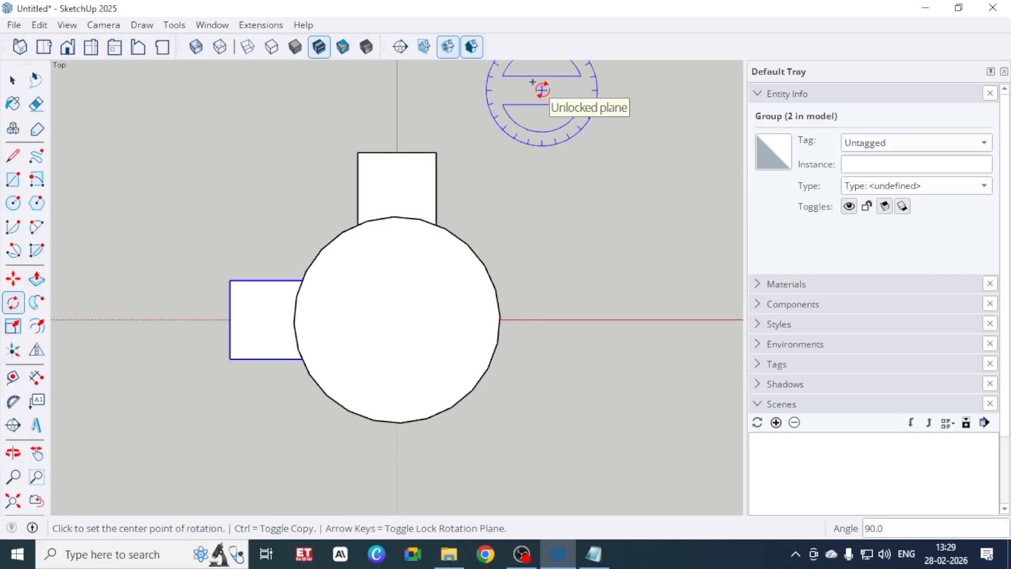
text(*)
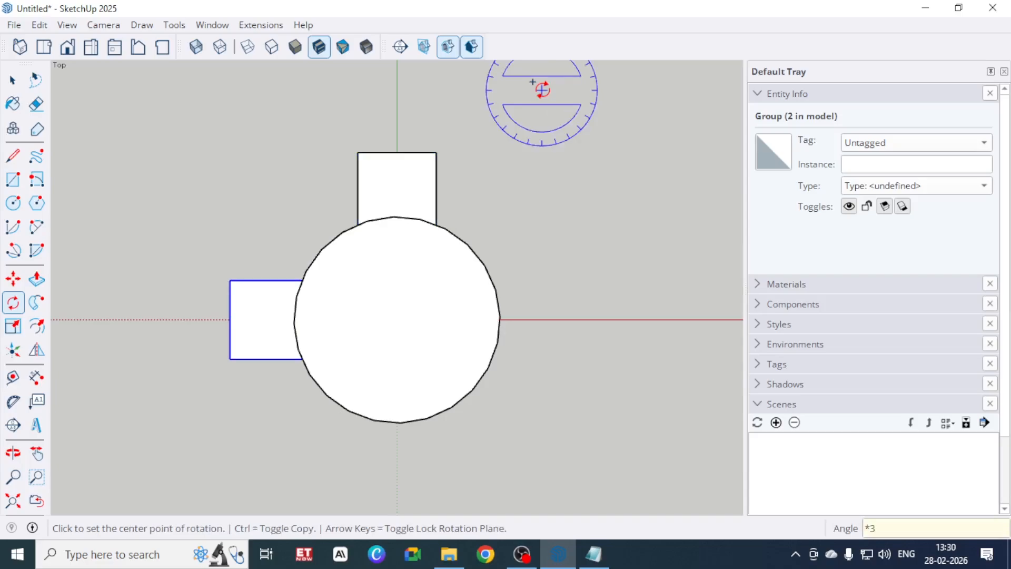
key(Return)
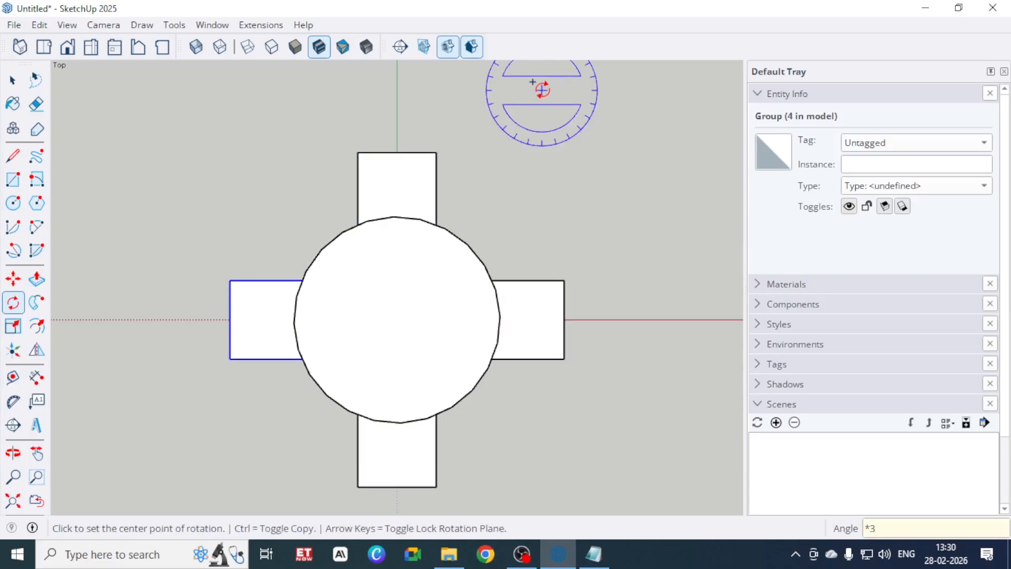